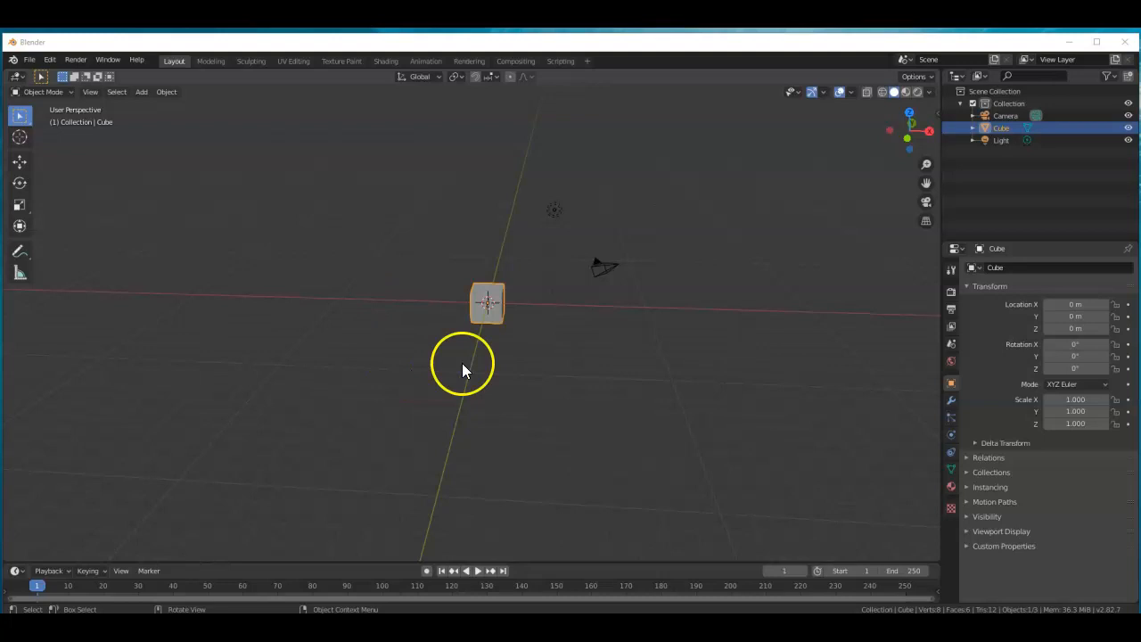
# Import the Wavefront OBJ model ralph.obj from the ralph2 folder inside the Desktop's animation folder.
pyautogui.click(30, 62)
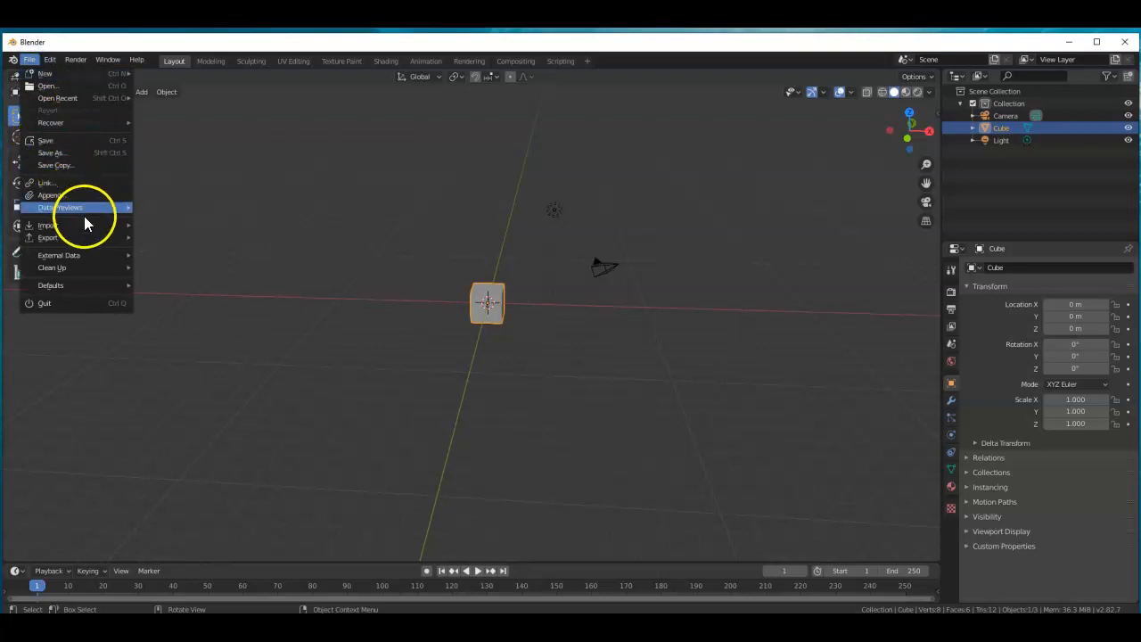
pyautogui.moveTo(71, 226)
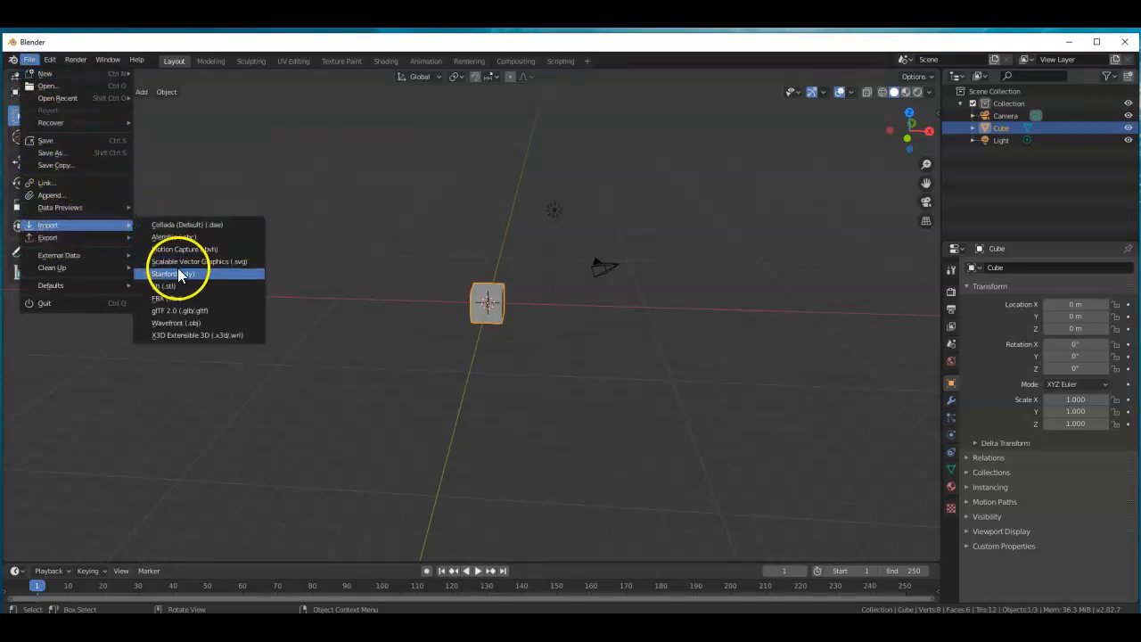
pyautogui.click(214, 325)
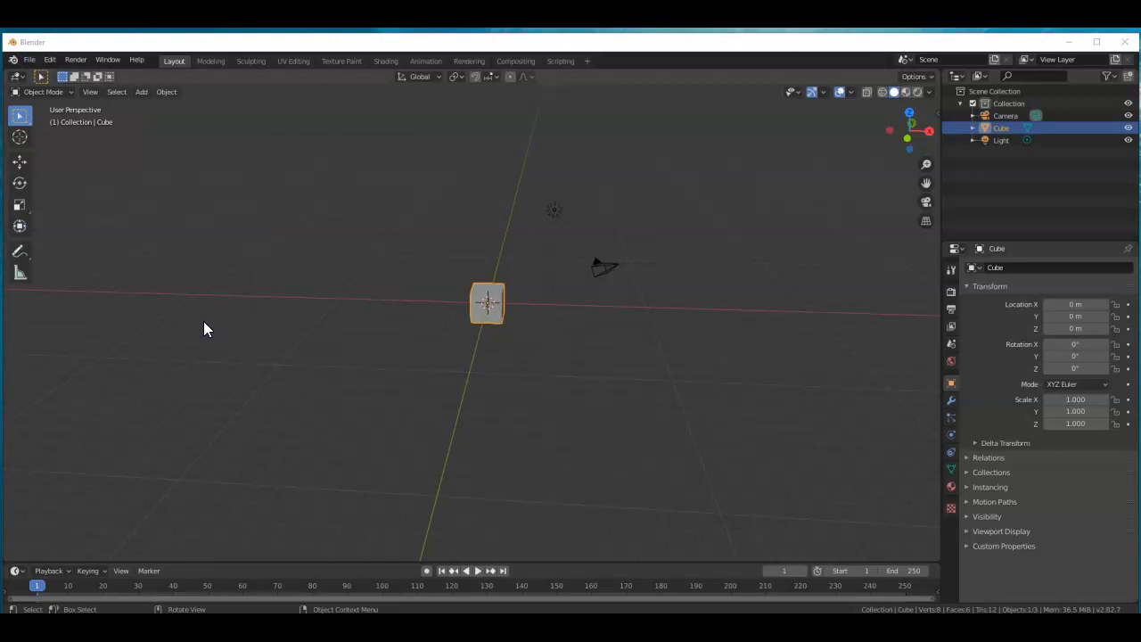
pyautogui.moveTo(1100, 157); pyautogui.dragTo(455, 137)
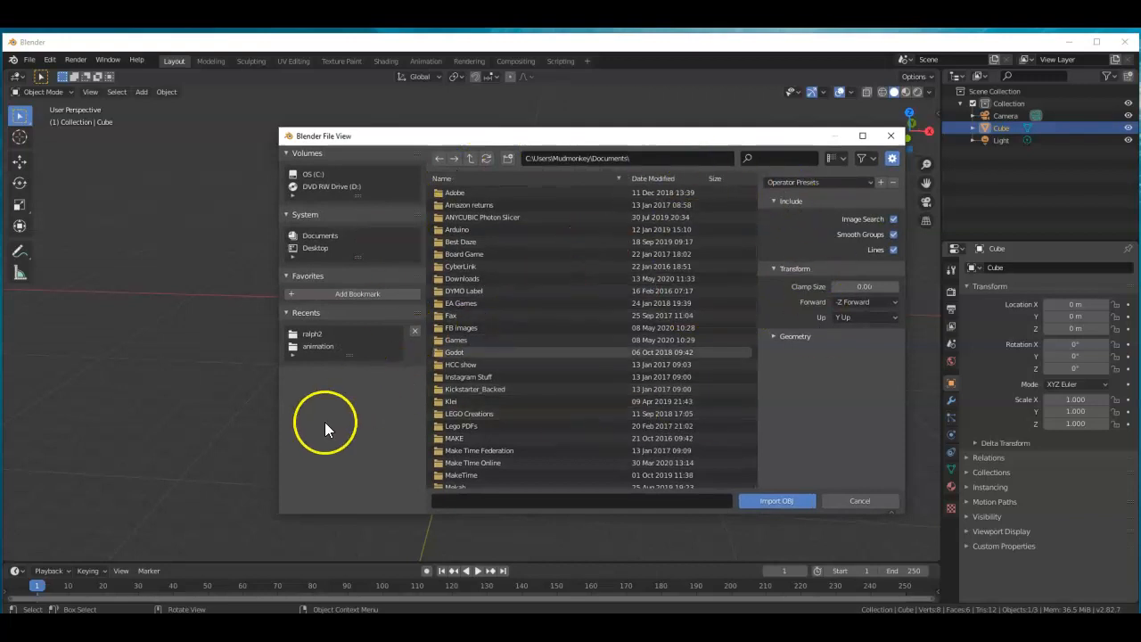
pyautogui.click(314, 249)
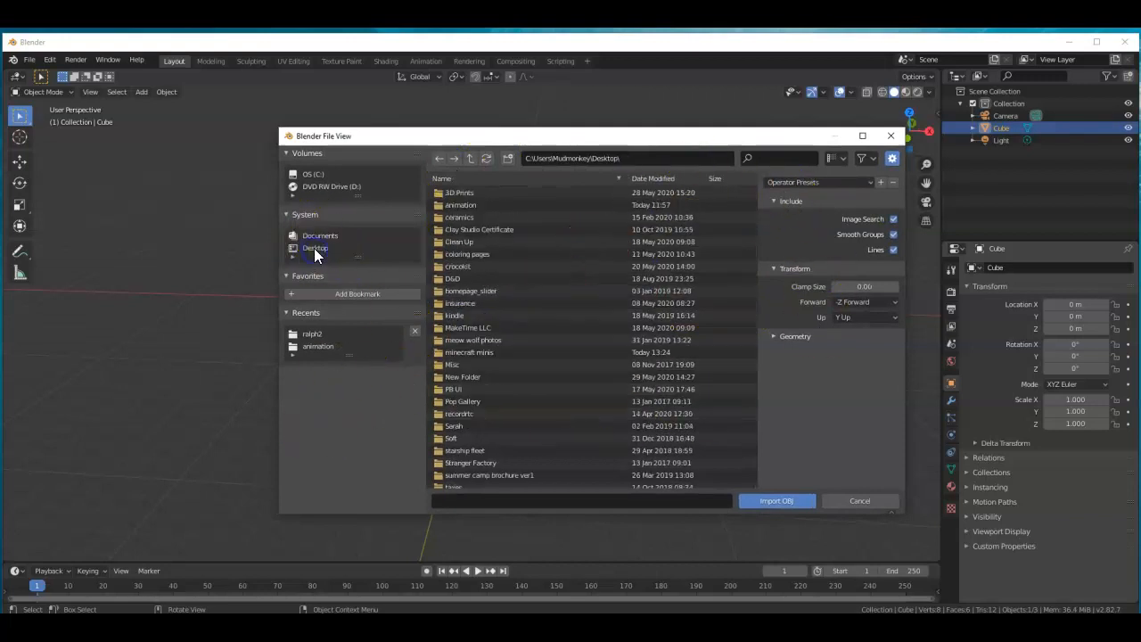
pyautogui.doubleClick(469, 203)
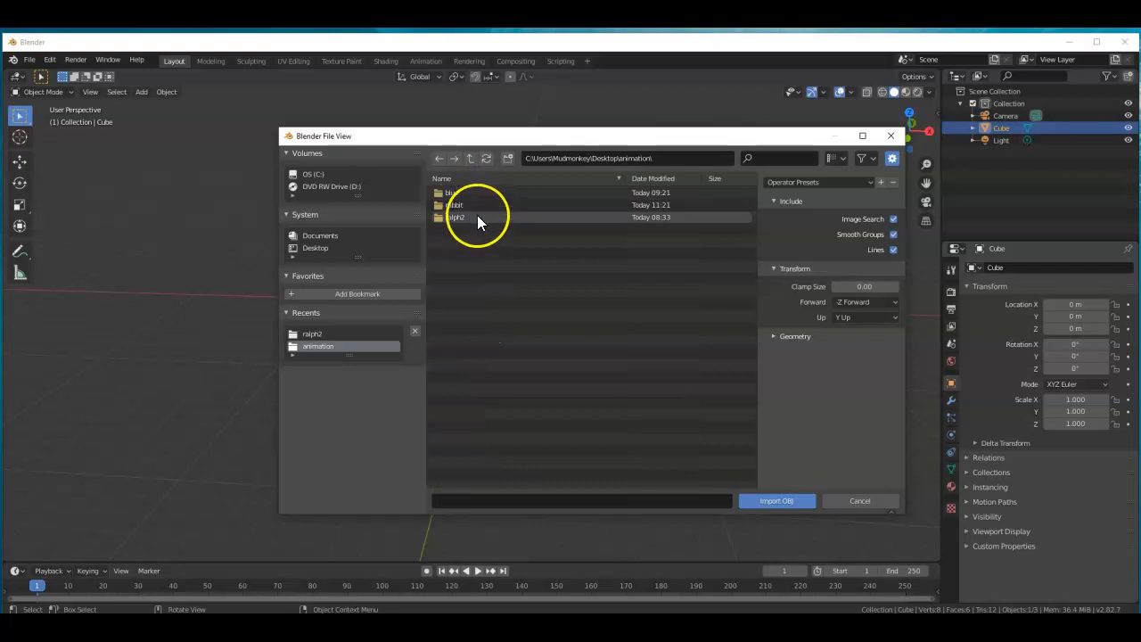
pyautogui.doubleClick(477, 217)
pyautogui.click(467, 208)
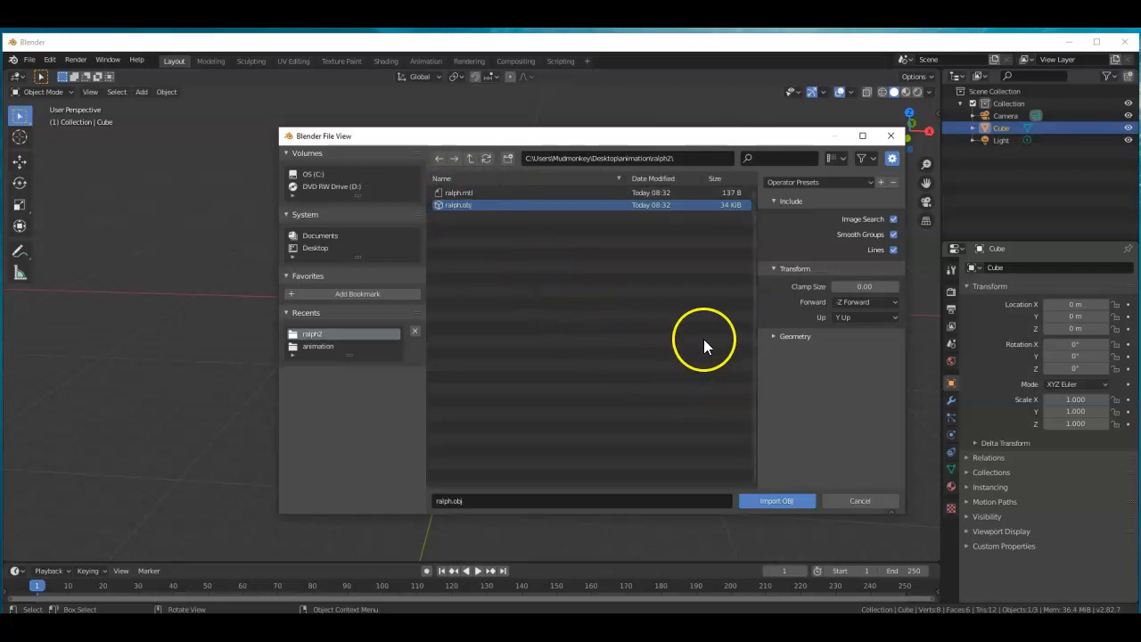
pyautogui.click(777, 502)
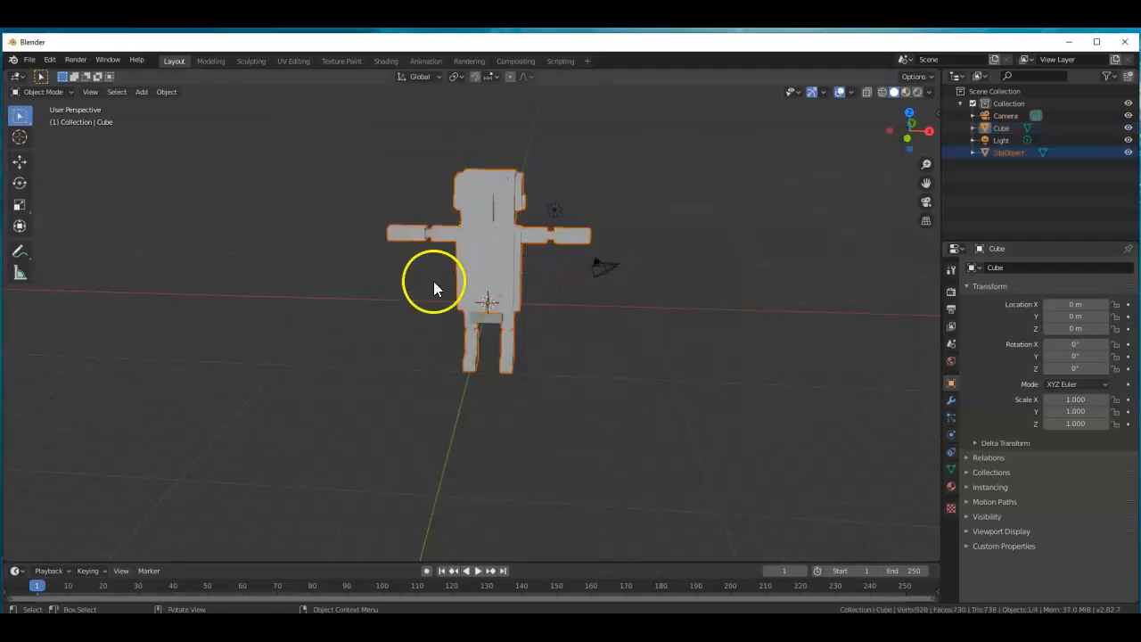
# Preview the imported character's colours in rendered shading and return the viewport to solid shading.
pyautogui.moveTo(534, 377); pyautogui.dragTo(470, 448, button='middle')
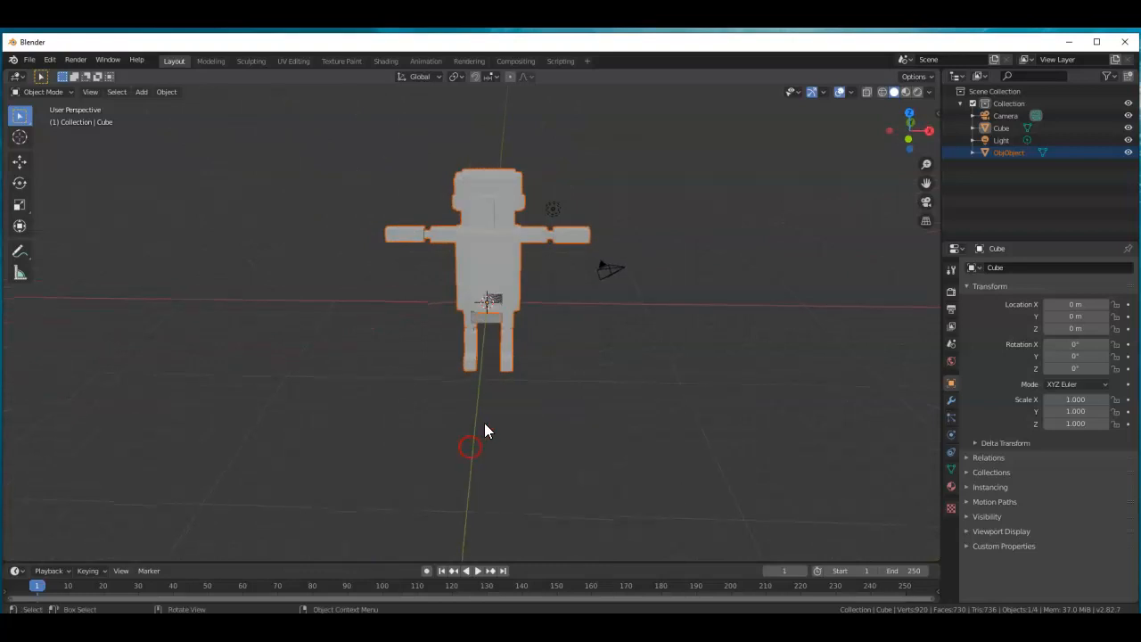
pyautogui.moveTo(677, 377); pyautogui.dragTo(647, 383, button='middle')
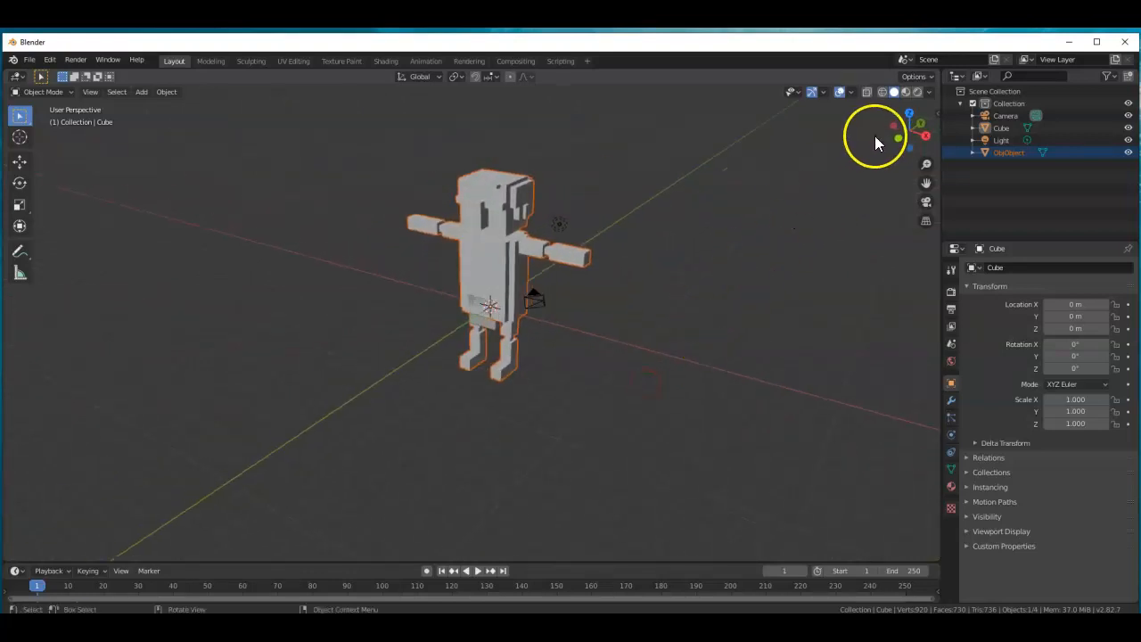
pyautogui.click(916, 92)
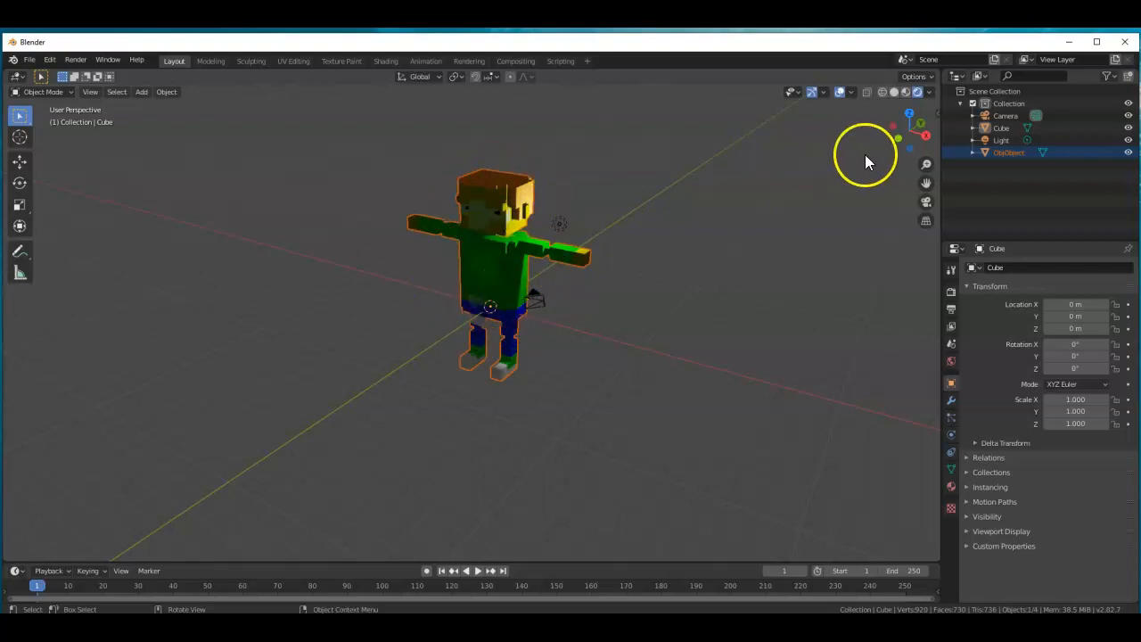
pyautogui.click(894, 93)
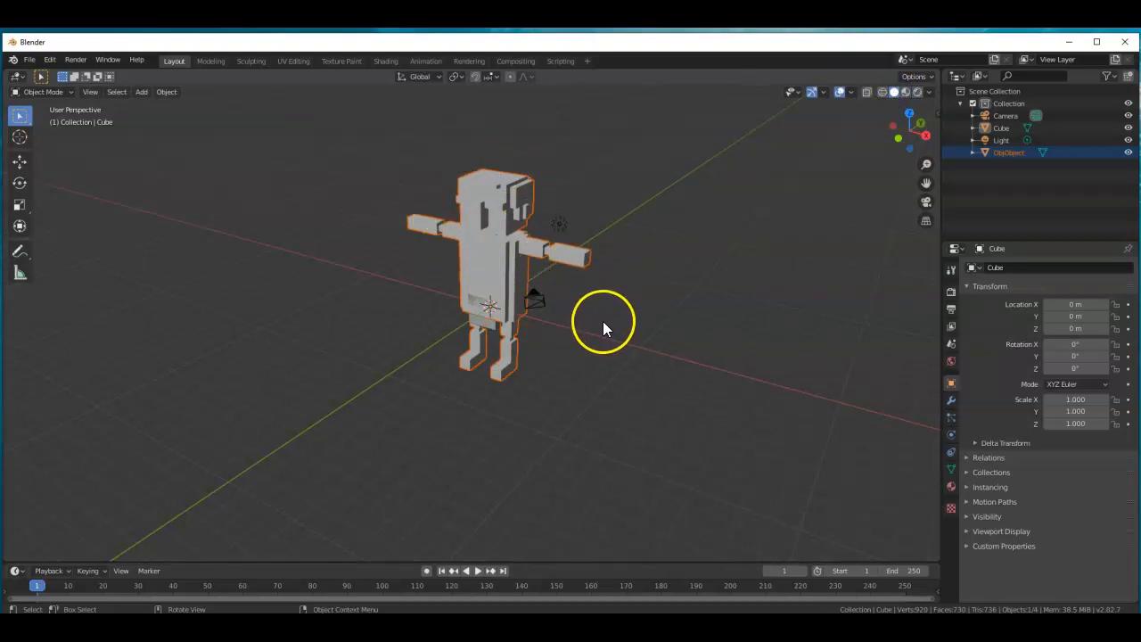
# Move the imported character straight up along Z to about 4.27 m so its feet reach the ground plane.
pyautogui.moveTo(550, 368); pyautogui.dragTo(590, 378, button='middle')
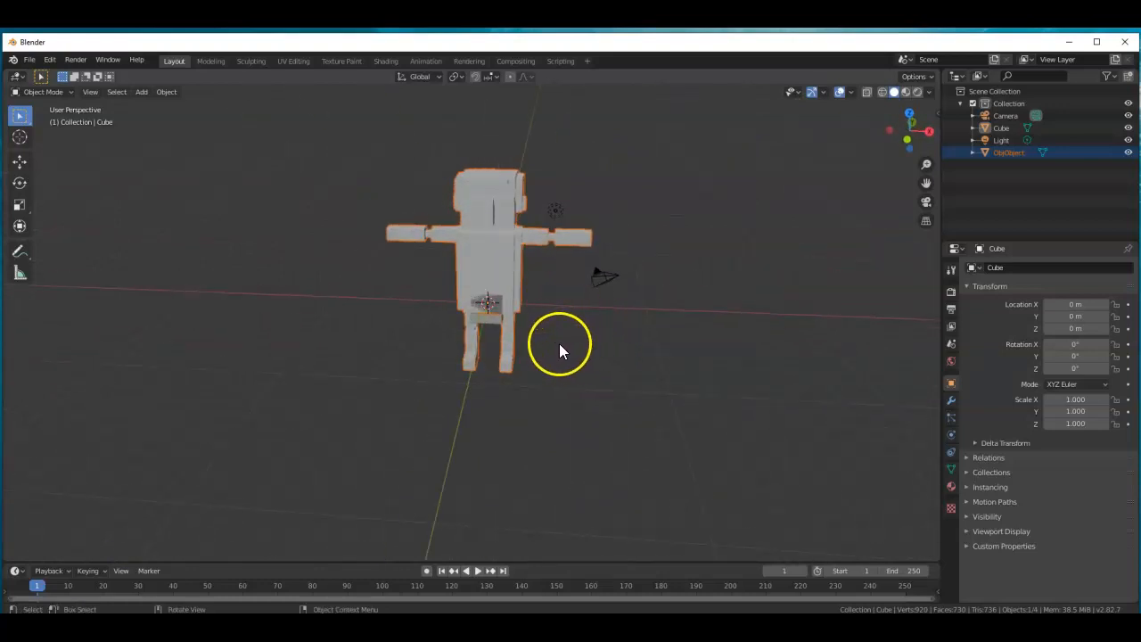
pyautogui.moveTo(580, 379)
pyautogui.mouseDown(button='middle')
pyautogui.moveTo(591, 343)
pyautogui.moveTo(530, 350)
pyautogui.moveTo(600, 354)
pyautogui.moveTo(589, 360)
pyautogui.mouseUp(button='middle')
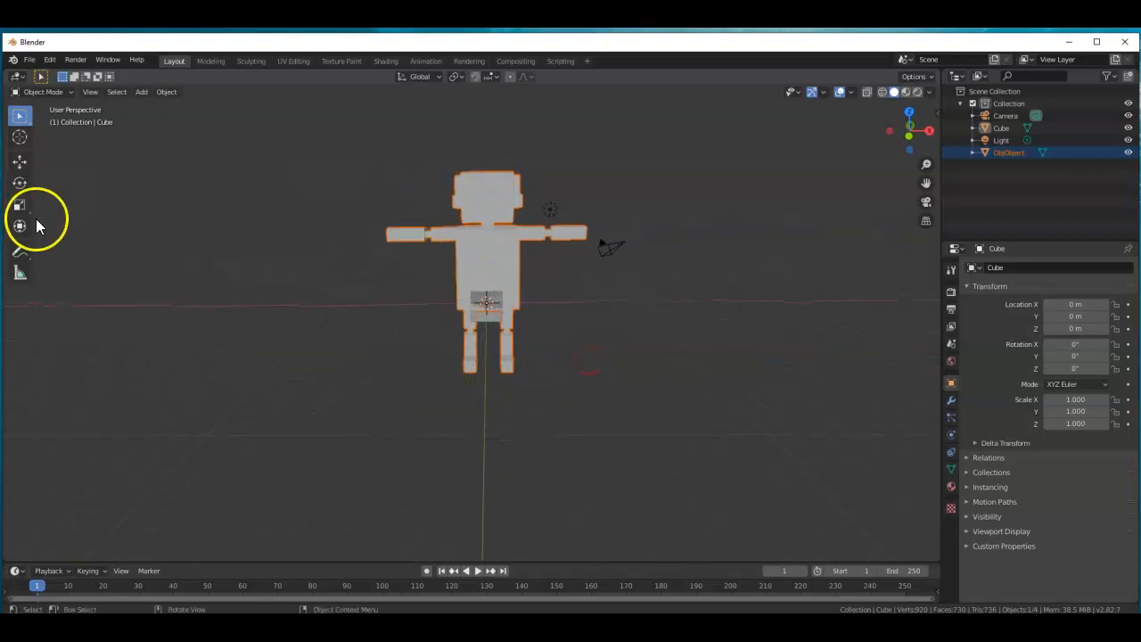
pyautogui.click(19, 161)
pyautogui.click(19, 119)
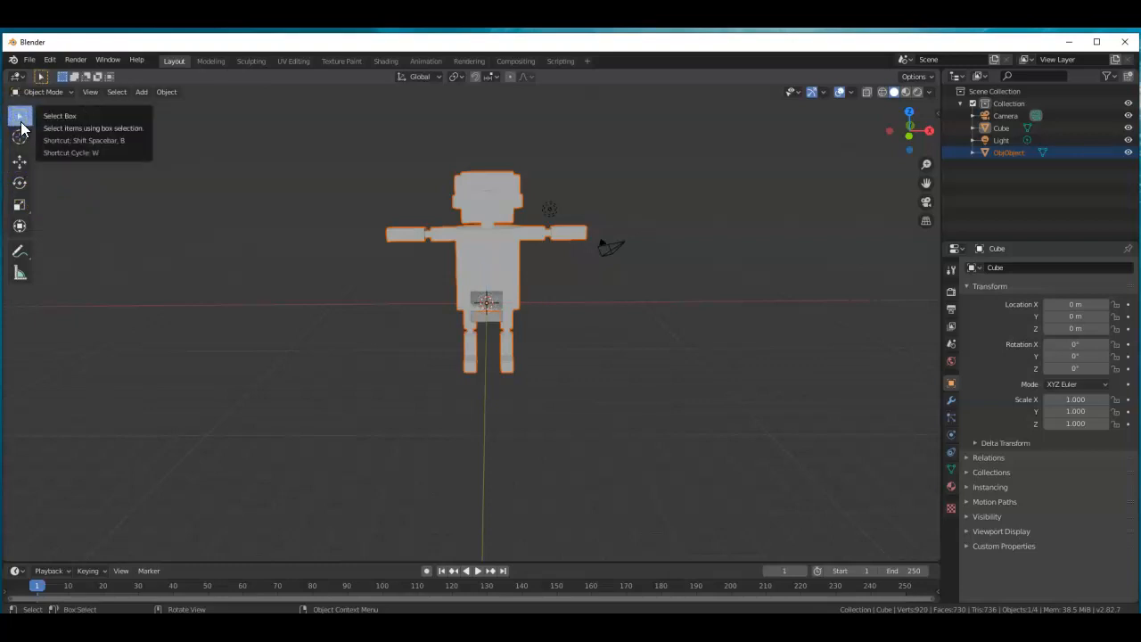
pyautogui.click(21, 159)
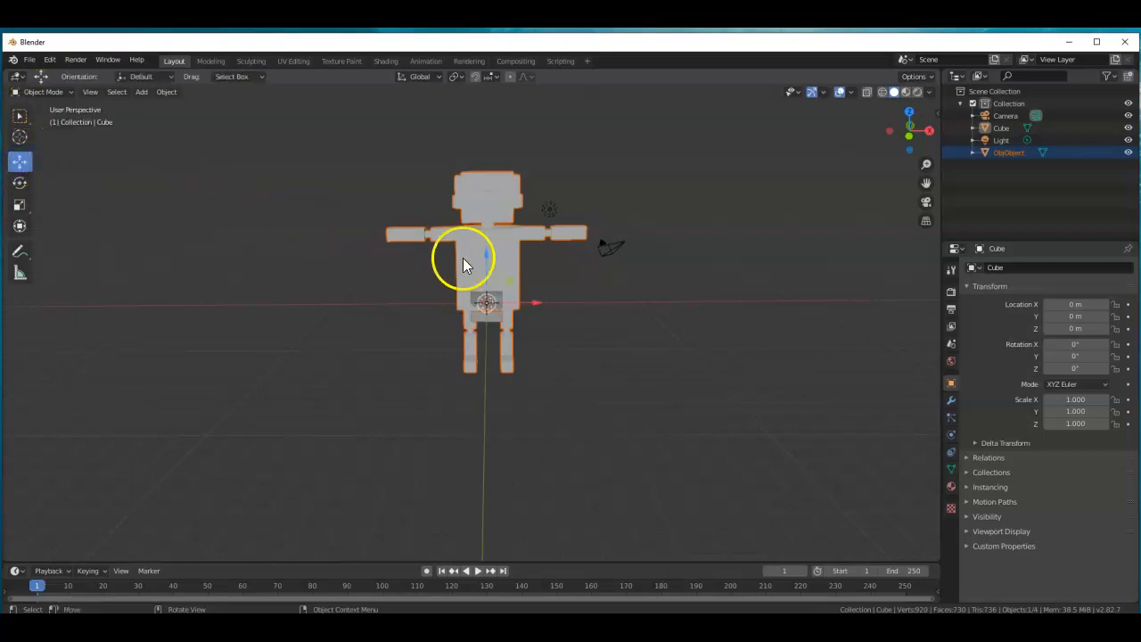
pyautogui.moveTo(581, 367); pyautogui.dragTo(534, 366, button='middle')
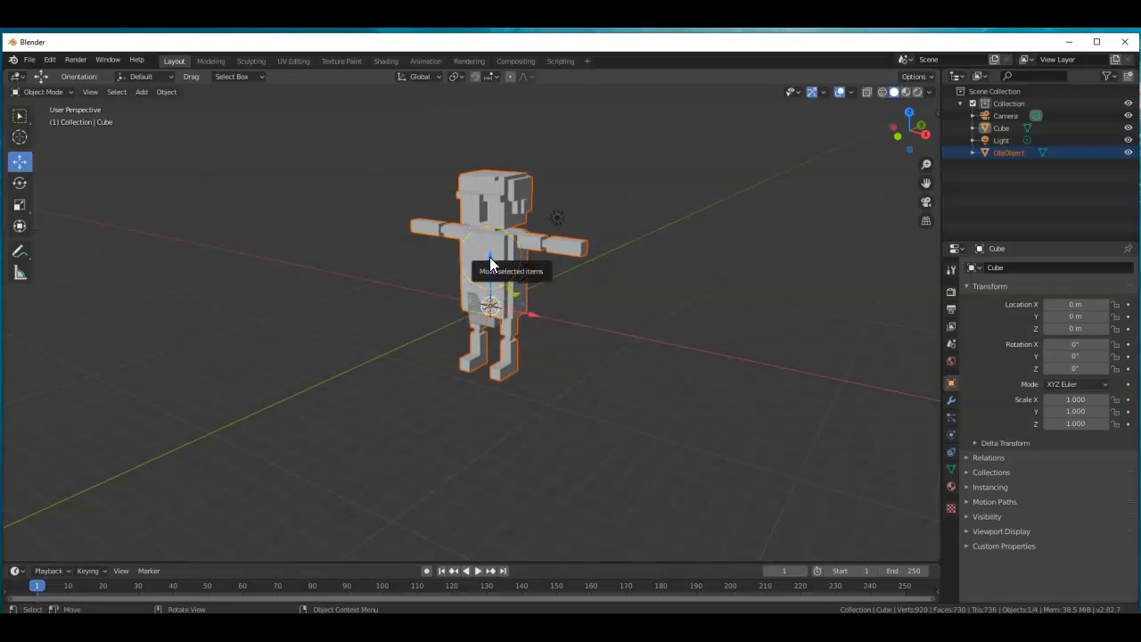
pyautogui.moveTo(489, 261); pyautogui.dragTo(490, 188)
# Delete the default cube between the character's feet.
pyautogui.click(407, 381)
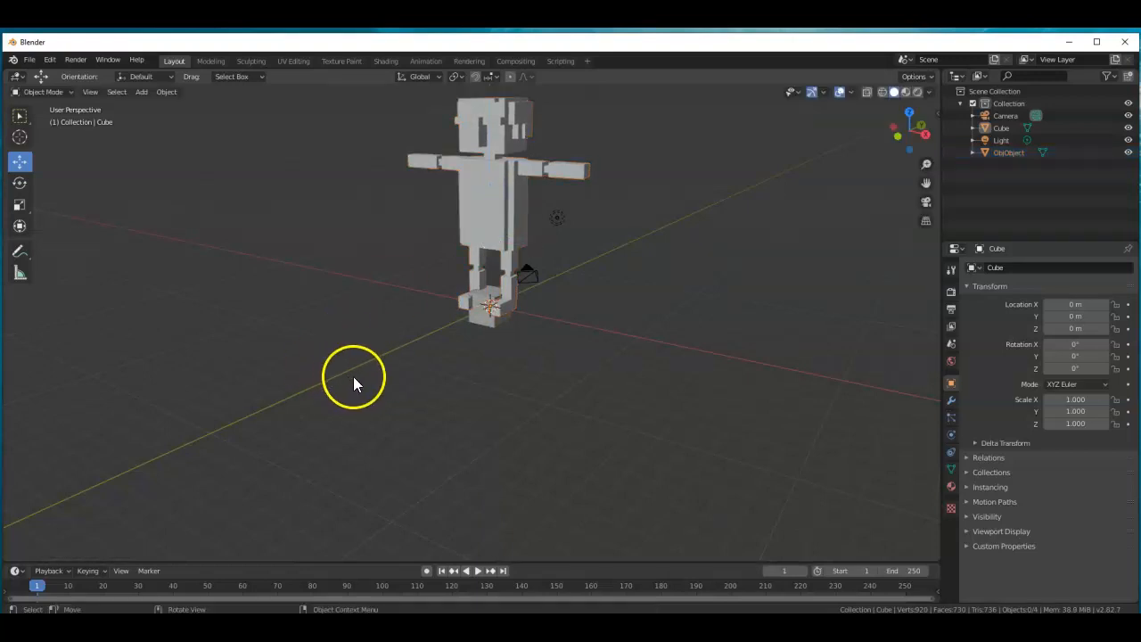
pyautogui.moveTo(354, 390); pyautogui.dragTo(400, 395, button='middle')
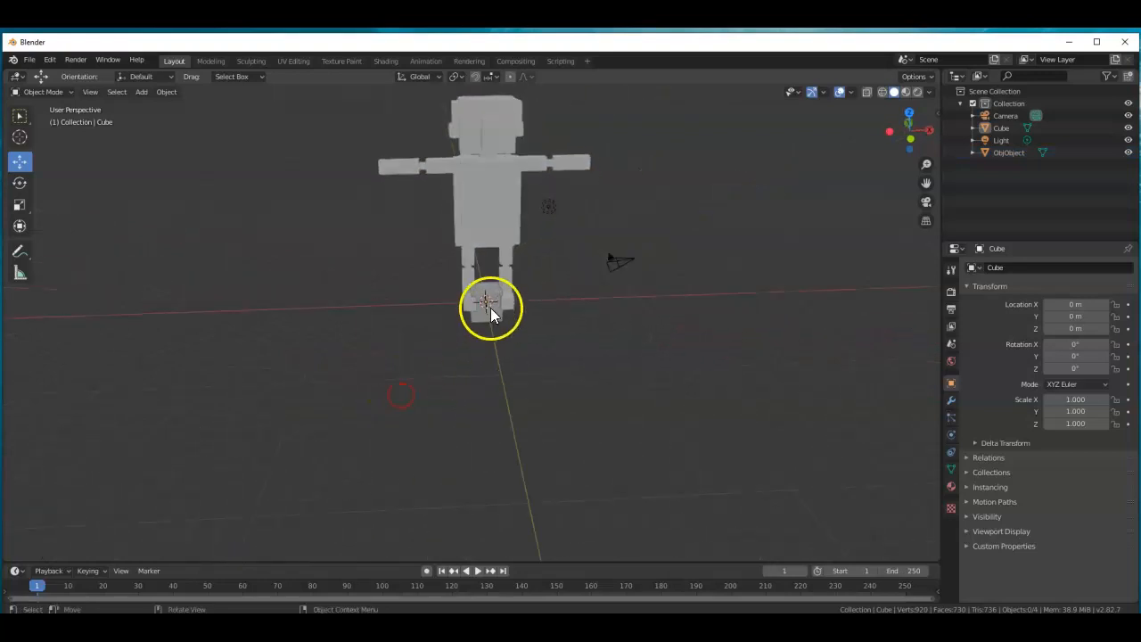
pyautogui.click(489, 289)
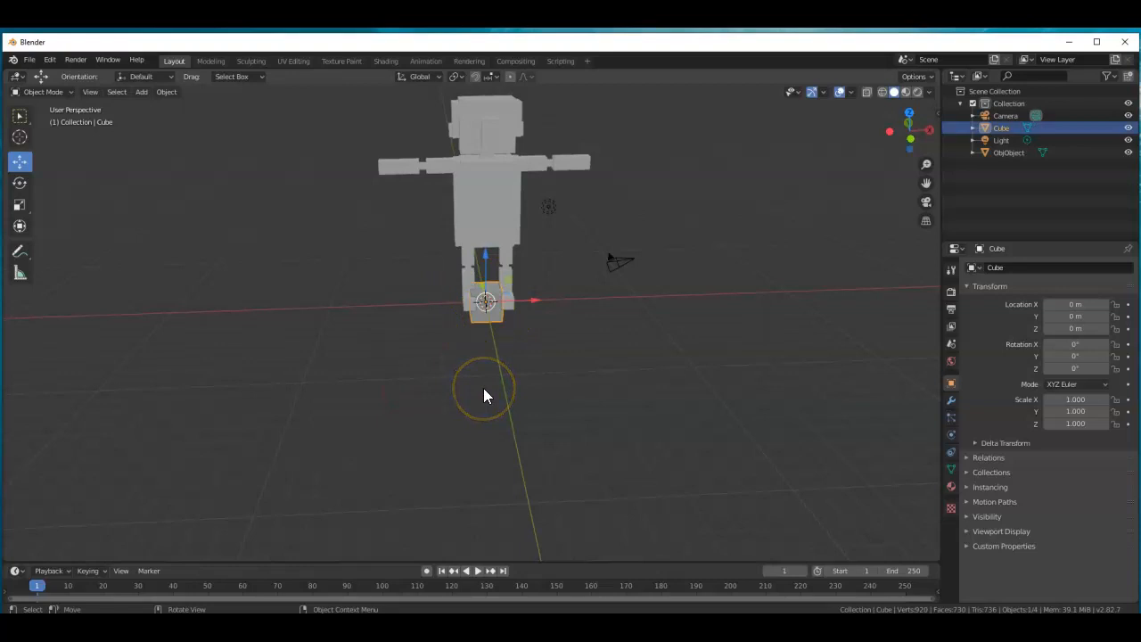
pyautogui.press('Delete')
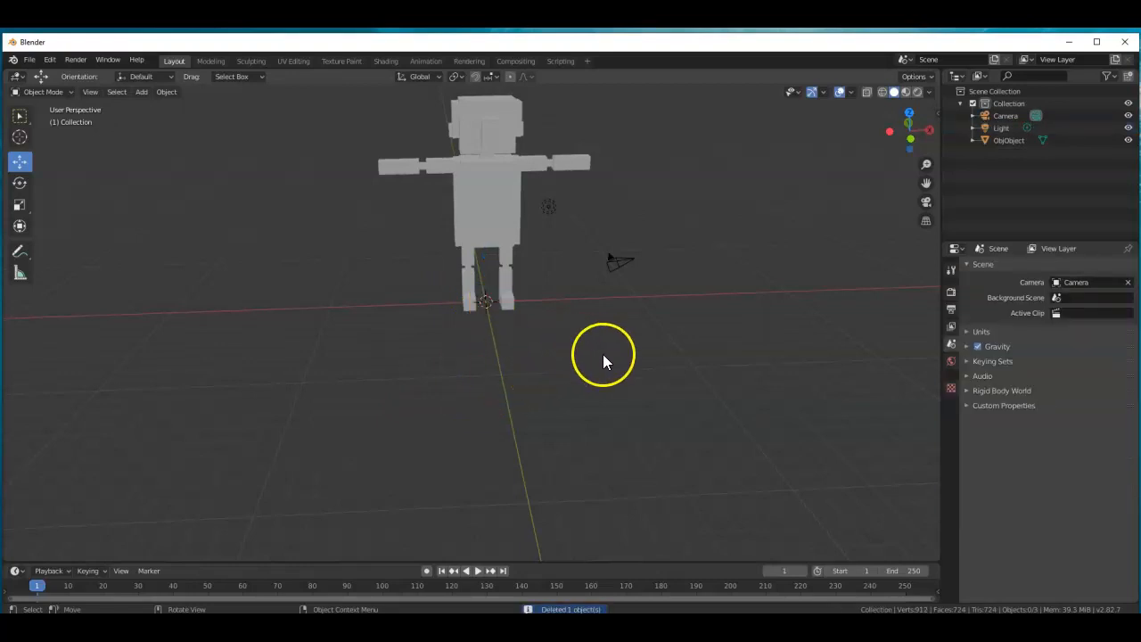
pyautogui.moveTo(585, 358); pyautogui.dragTo(563, 349, button='middle')
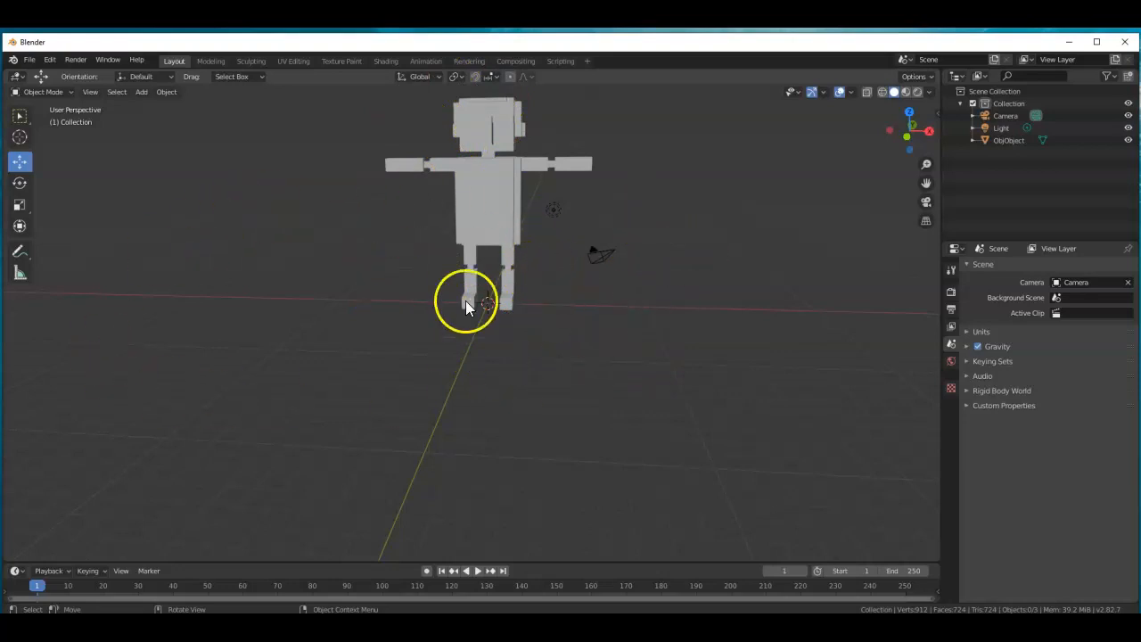
pyautogui.scroll(8, 536, 339)
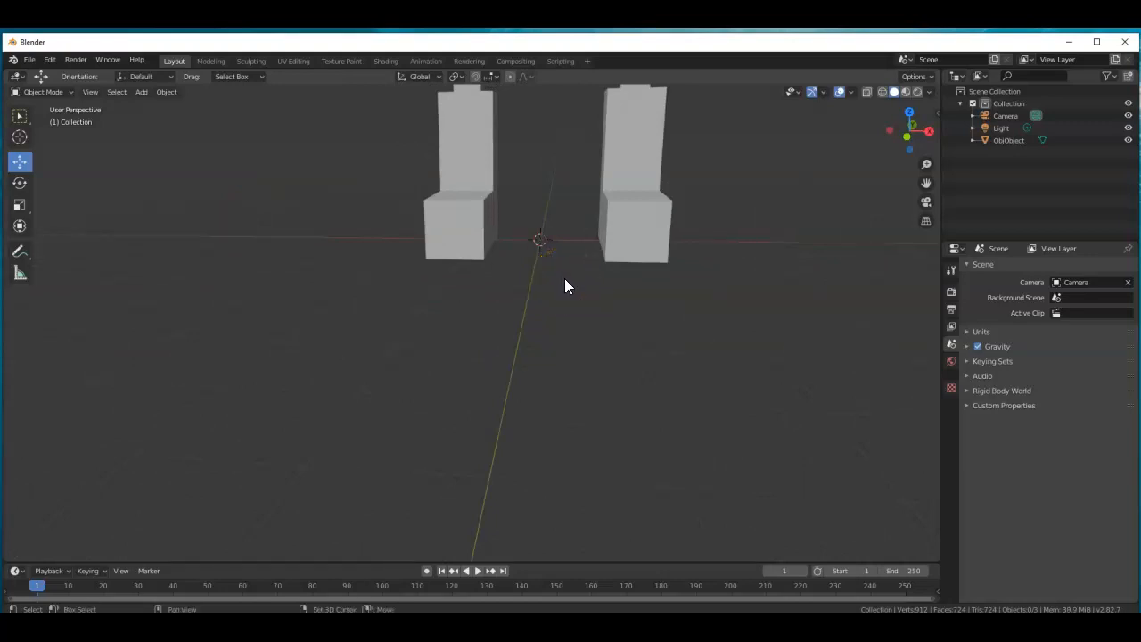
pyautogui.hotkey('shift', 'a')
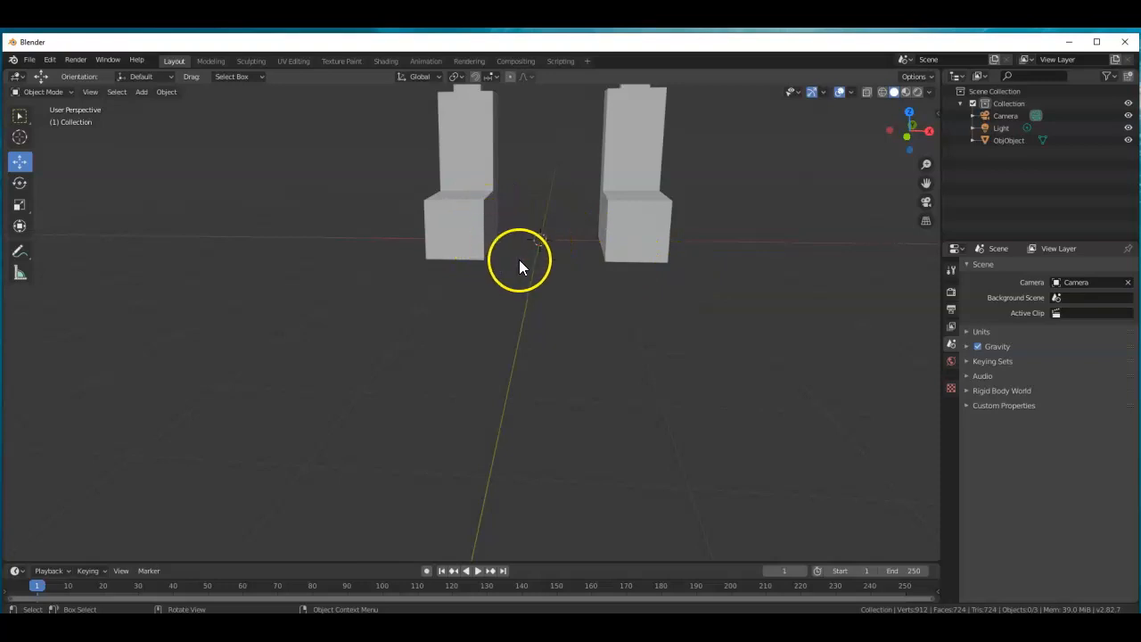
pyautogui.scroll(-5, 520, 259)
# Scale the character uniformly to about 0.414 and lower it along Z to about 1.74 m so its feet meet the ground.
pyautogui.click(479, 221)
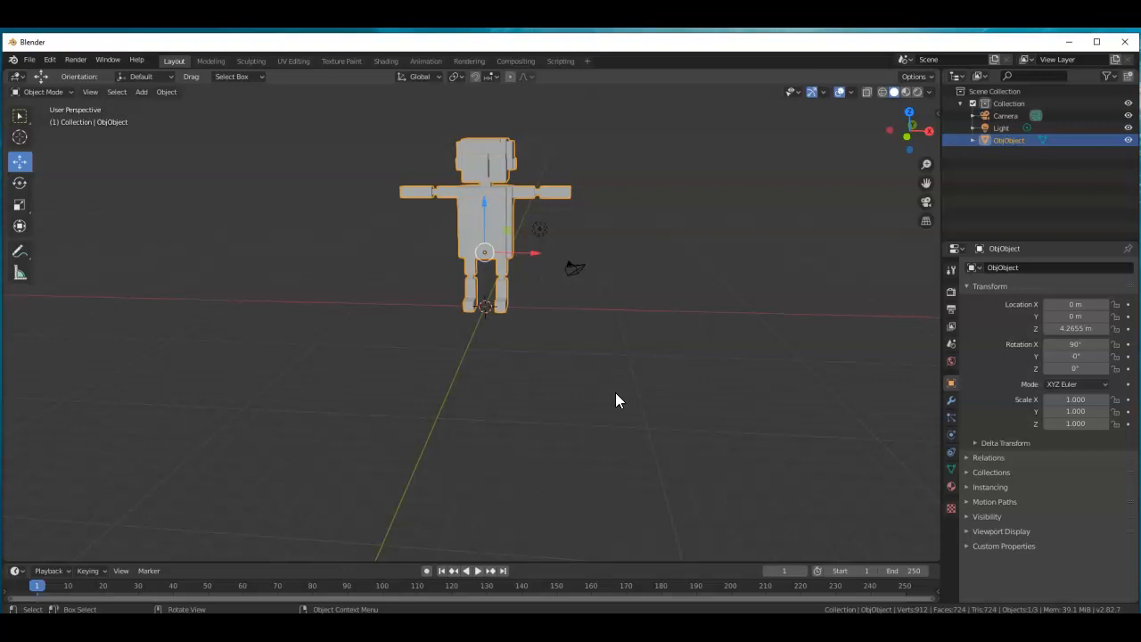
pyautogui.press('s')
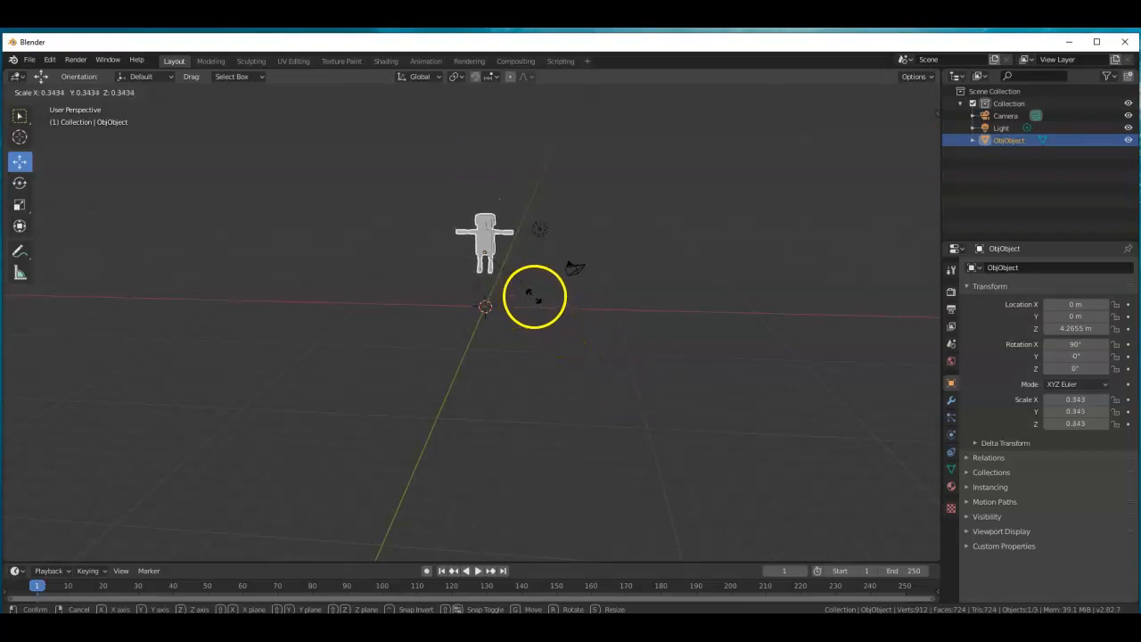
pyautogui.click(539, 302)
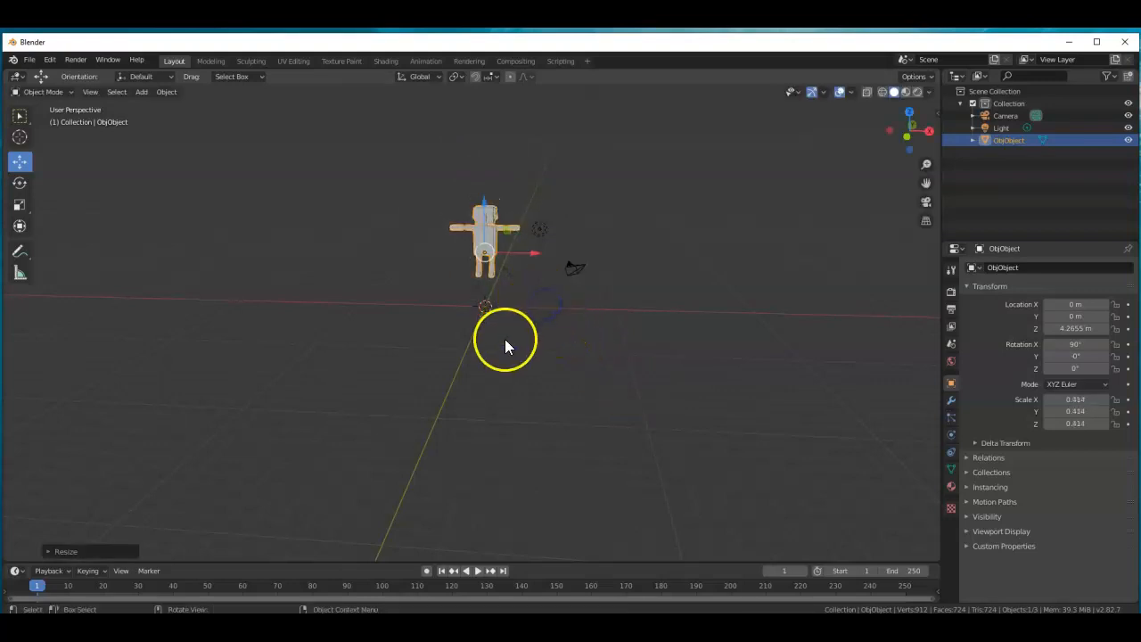
pyautogui.scroll(4, 504, 334)
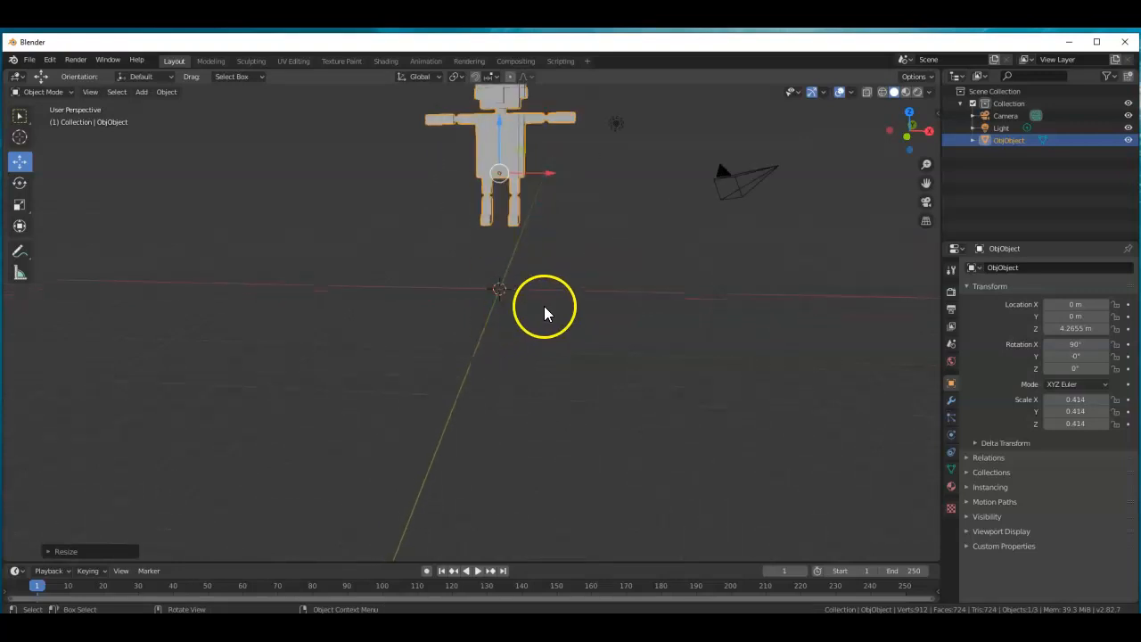
pyautogui.moveTo(598, 288)
pyautogui.mouseDown(button='middle')
pyautogui.moveTo(598, 331)
pyautogui.moveTo(598, 298)
pyautogui.mouseUp(button='middle')
pyautogui.moveTo(500, 126); pyautogui.dragTo(496, 192)
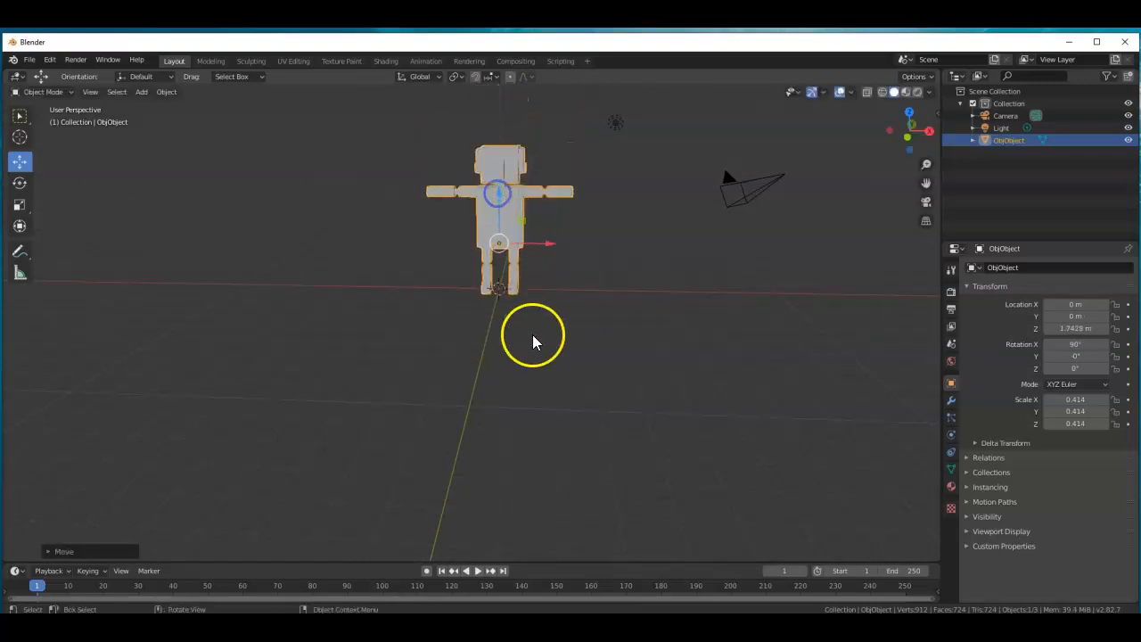
# Switch to the front orthographic view and frame the whole character in the viewport.
pyautogui.moveTo(561, 339)
pyautogui.mouseDown(button='middle')
pyautogui.moveTo(578, 332)
pyautogui.moveTo(574, 320)
pyautogui.moveTo(568, 333)
pyautogui.mouseUp(button='middle')
pyautogui.click(507, 180)
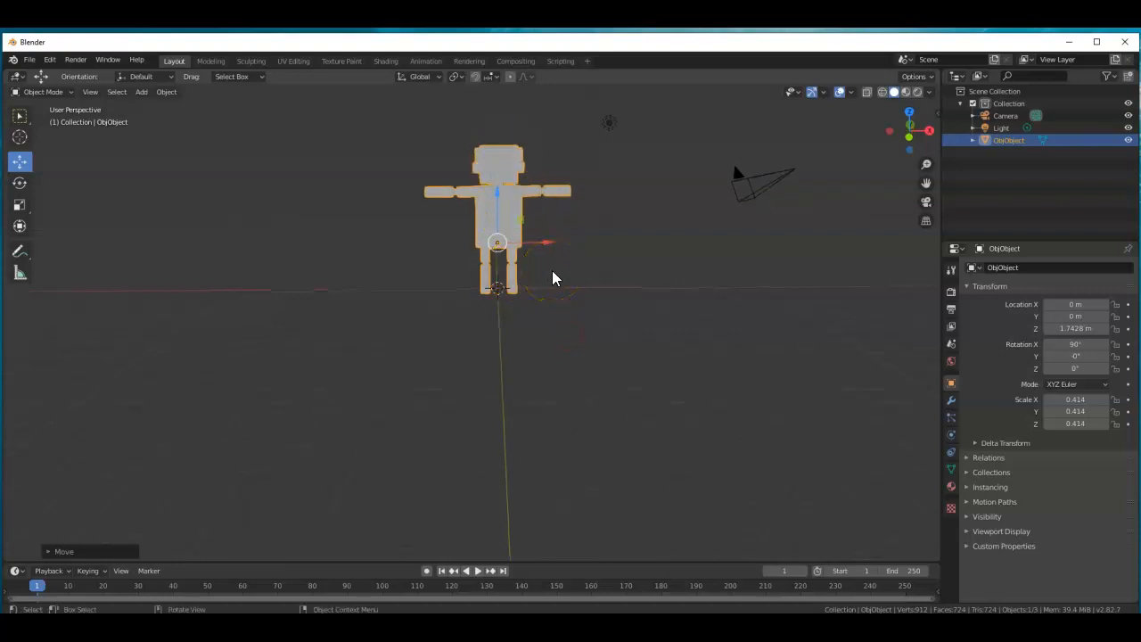
pyautogui.moveTo(553, 277); pyautogui.dragTo(572, 294, button='middle')
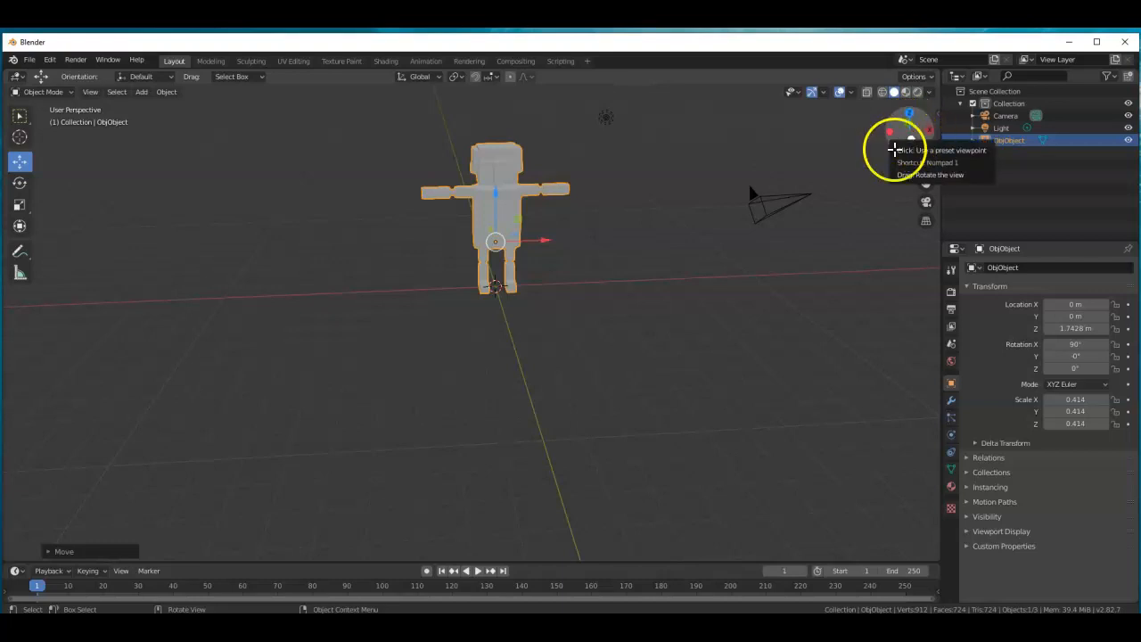
pyautogui.click(912, 140)
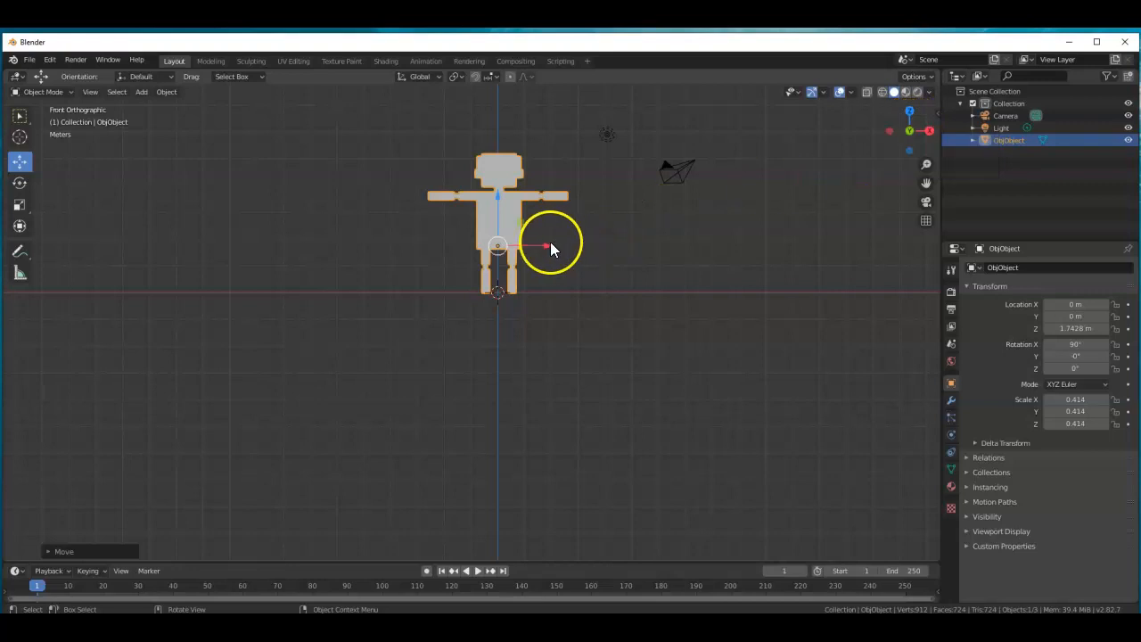
pyautogui.scroll(3, 532, 244)
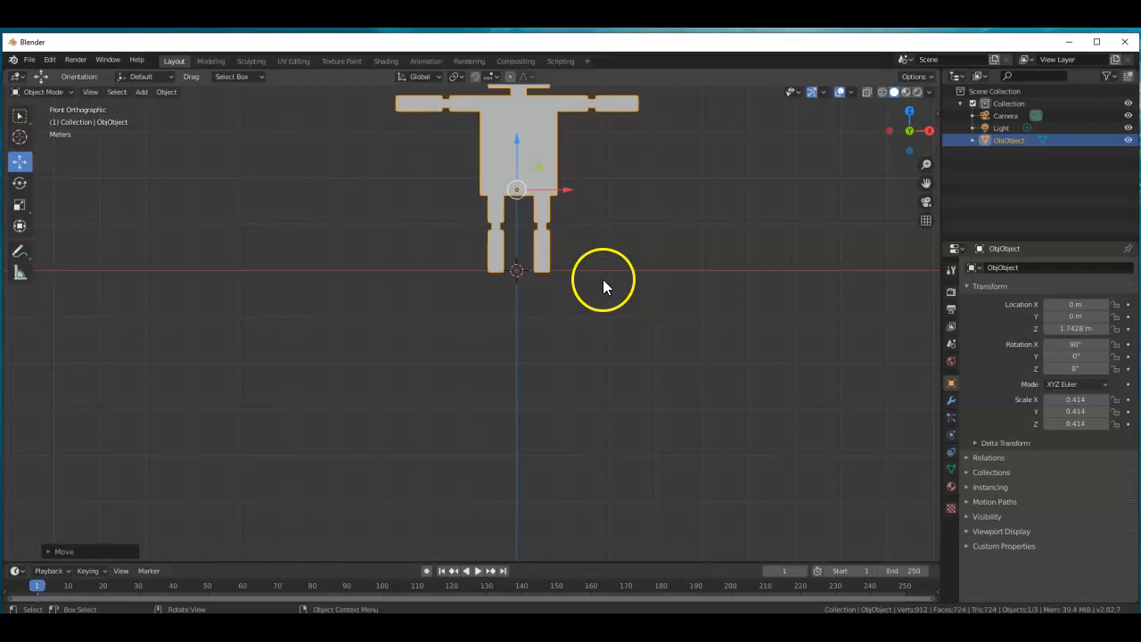
pyautogui.keyDown('shift'); pyautogui.moveTo(614, 282); pyautogui.dragTo(599, 420, button='middle'); pyautogui.keyUp('shift')
pyautogui.scroll(2, 602, 418)
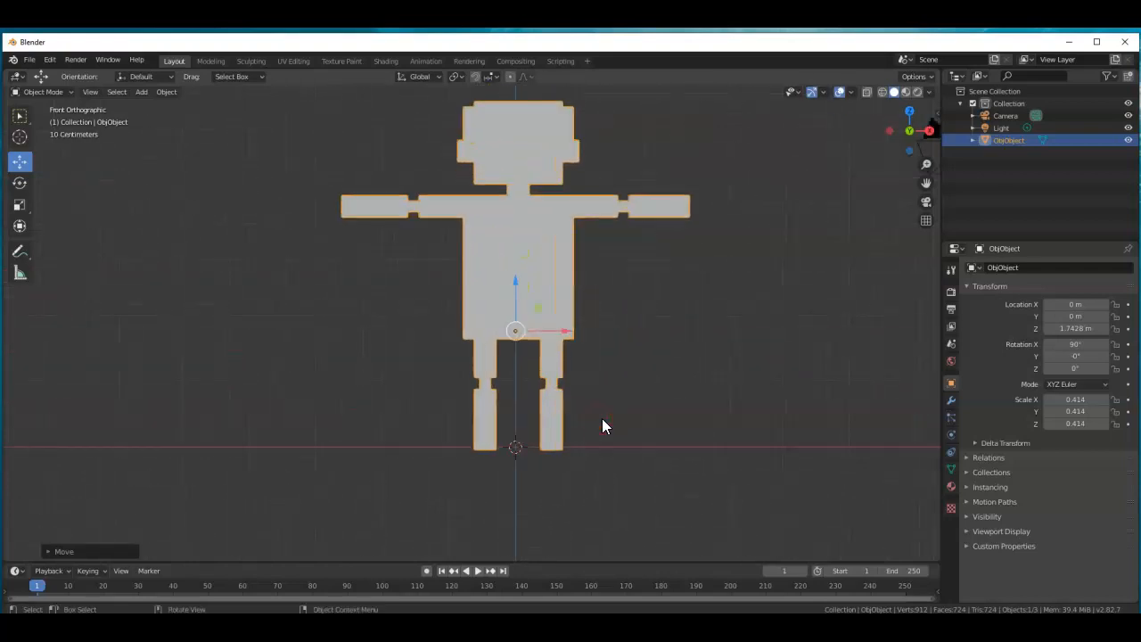
pyautogui.keyDown('shift'); pyautogui.moveTo(628, 363); pyautogui.dragTo(608, 389, button='middle'); pyautogui.keyUp('shift')
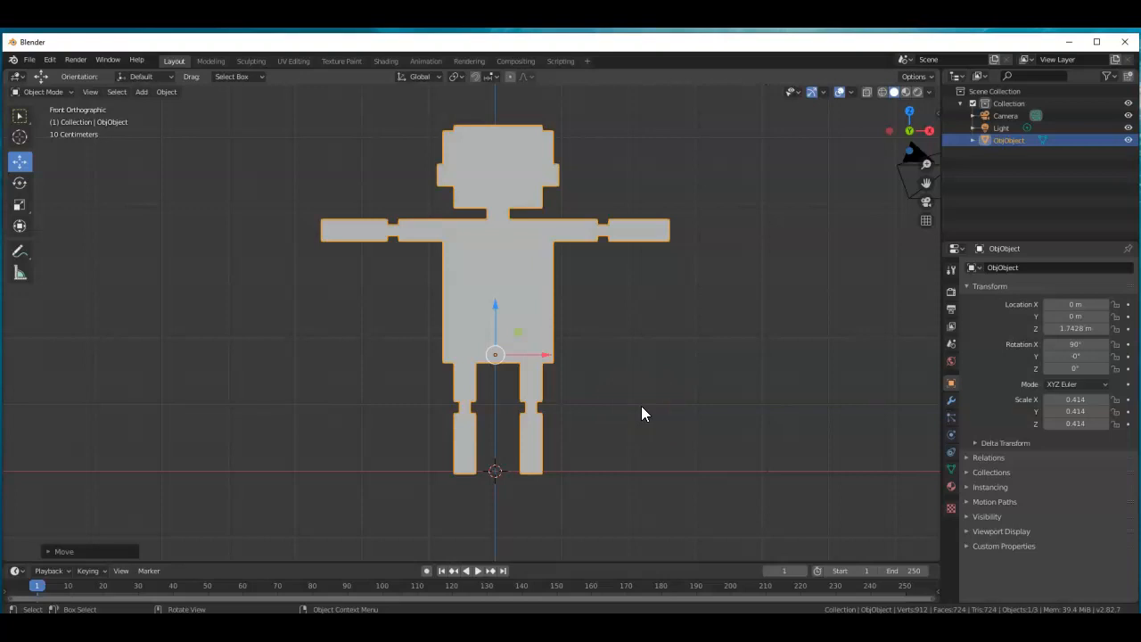
# Add an armature at the world origin and set its viewport display to In Front.
pyautogui.hotkey('shift', 'a')
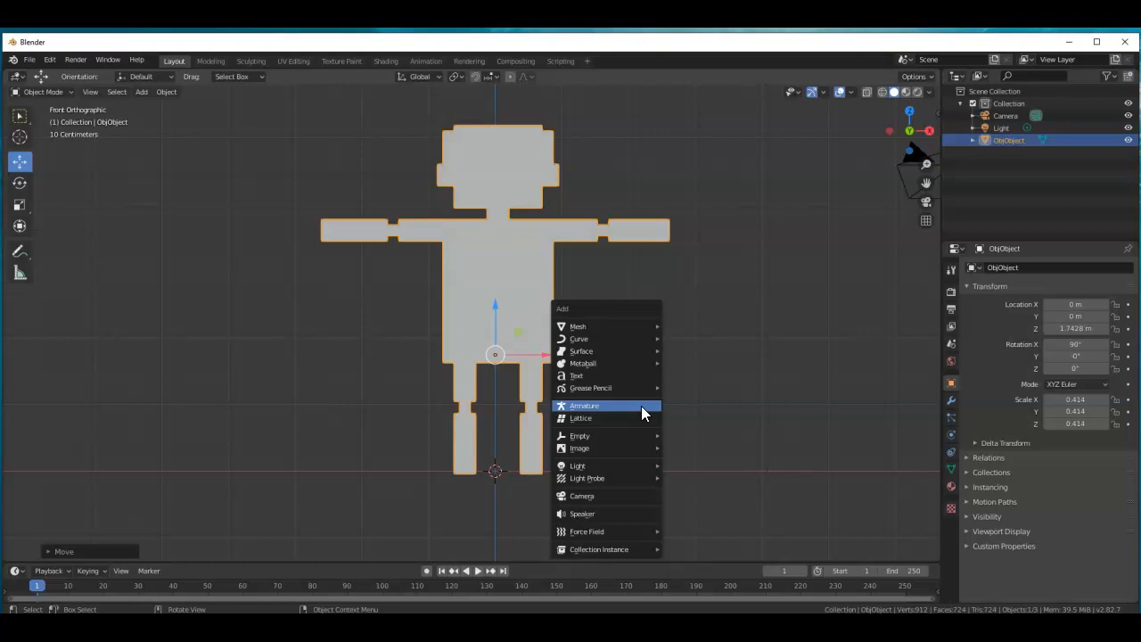
pyautogui.click(584, 406)
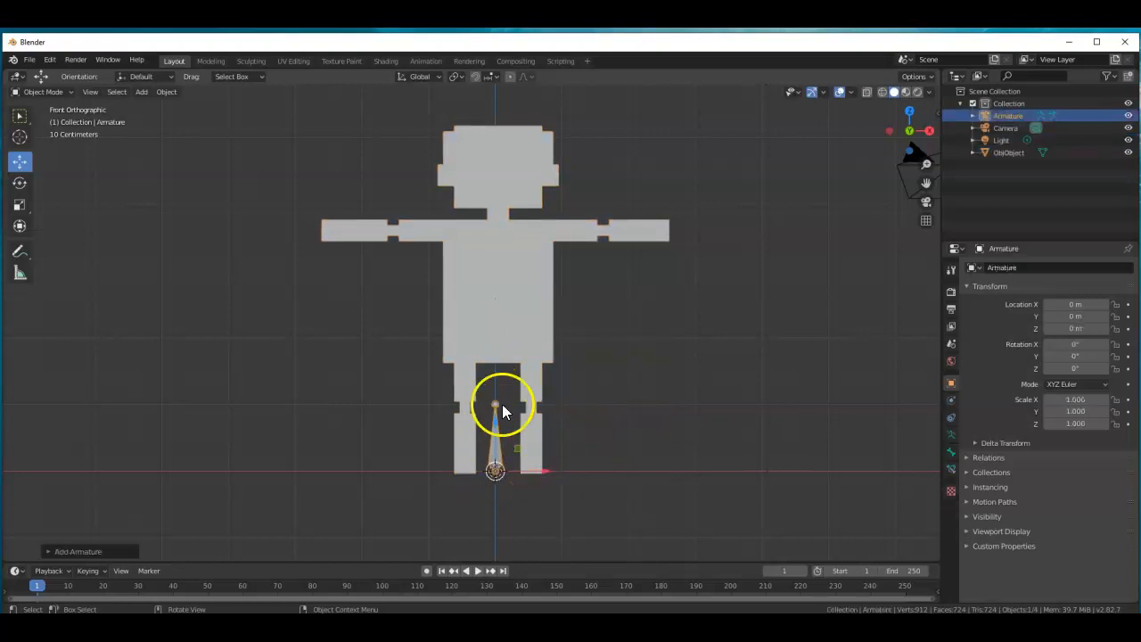
pyautogui.click(499, 458)
pyautogui.click(950, 435)
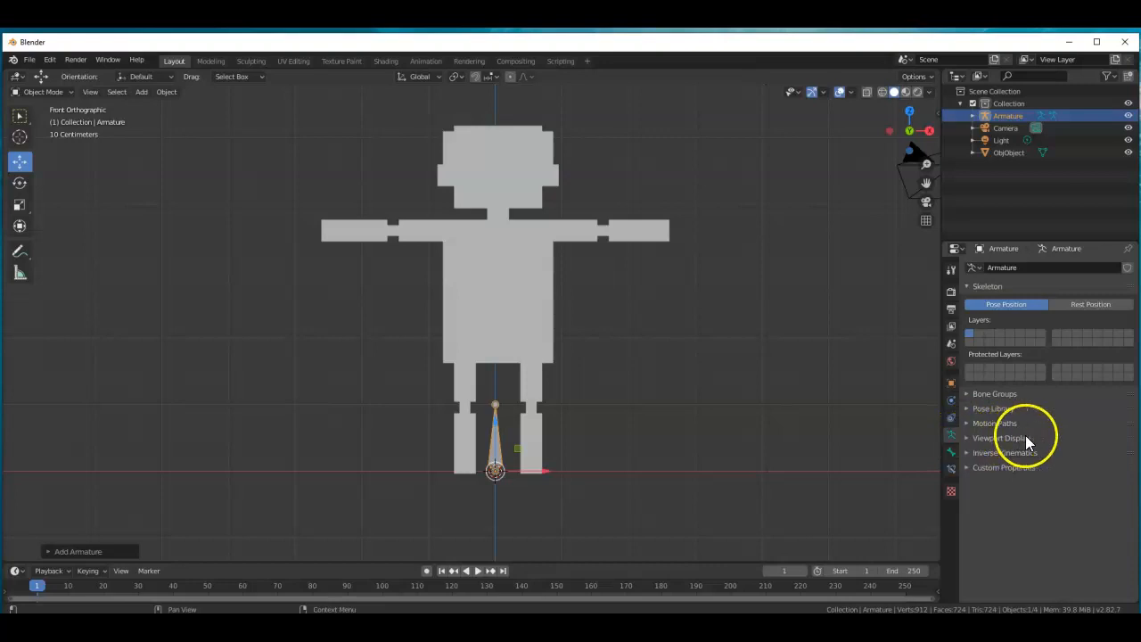
pyautogui.click(967, 437)
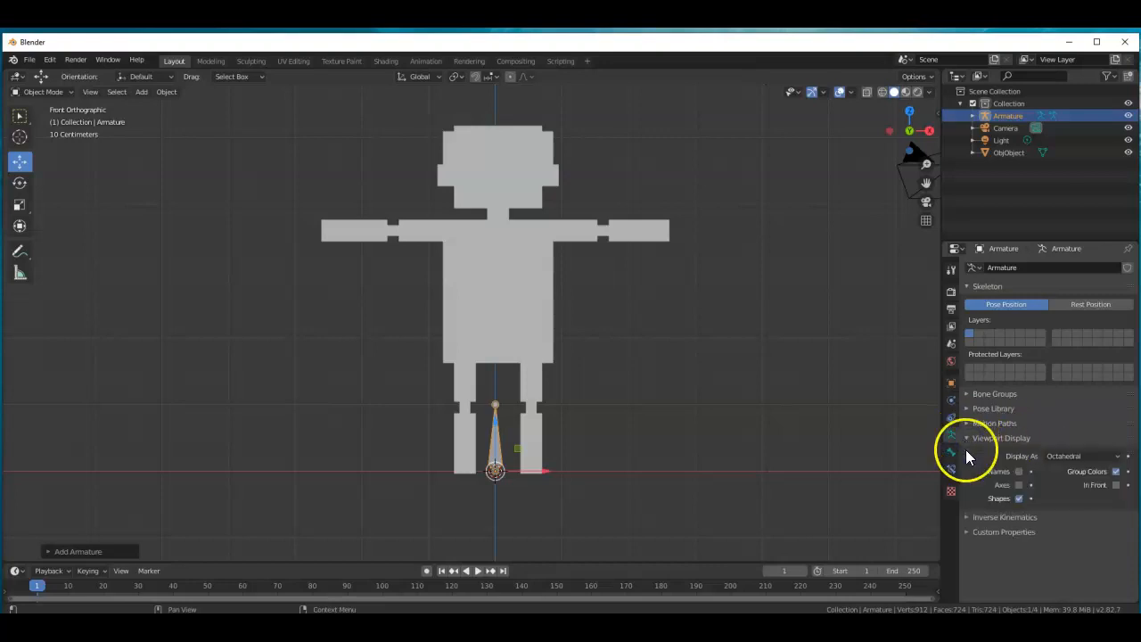
pyautogui.click(1115, 485)
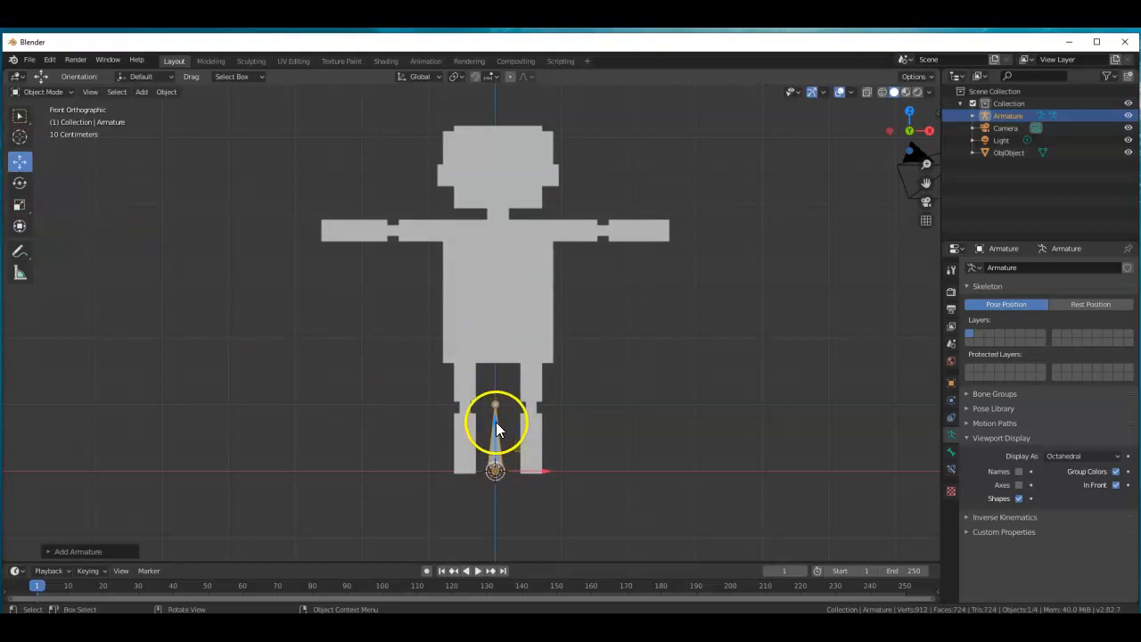
# Move the armature straight up along Z so its base sits at the bottom of the character's torso, keeping the armature selected.
pyautogui.moveTo(496, 422); pyautogui.dragTo(504, 309)
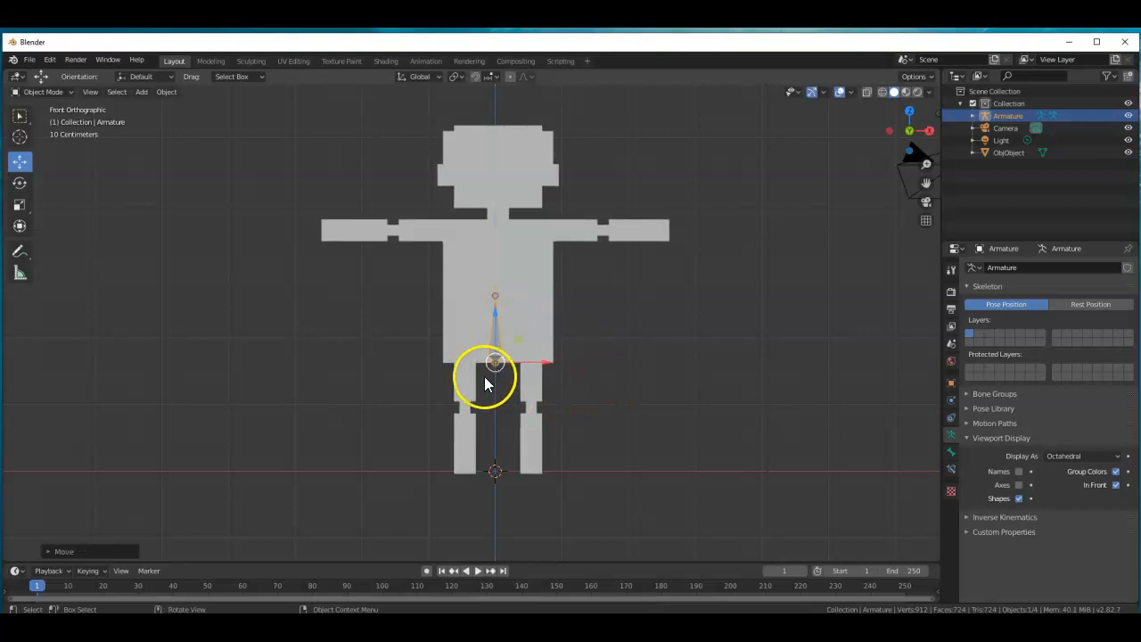
pyautogui.click(497, 295)
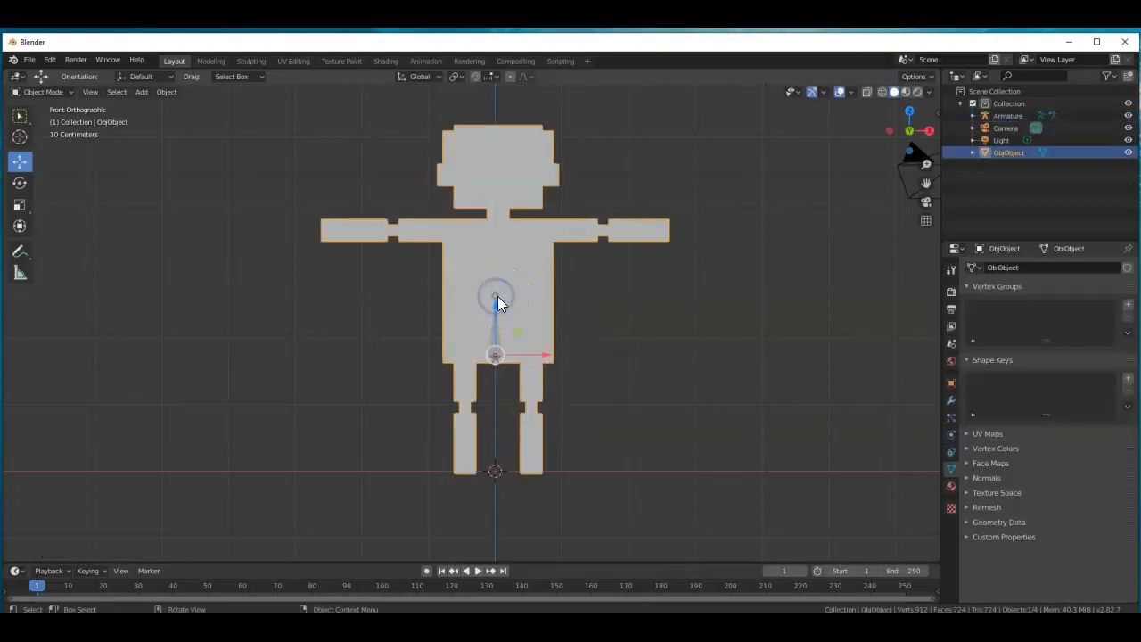
pyautogui.keyDown('shift'); pyautogui.click(498, 297); pyautogui.keyUp('shift')
pyautogui.click(494, 297)
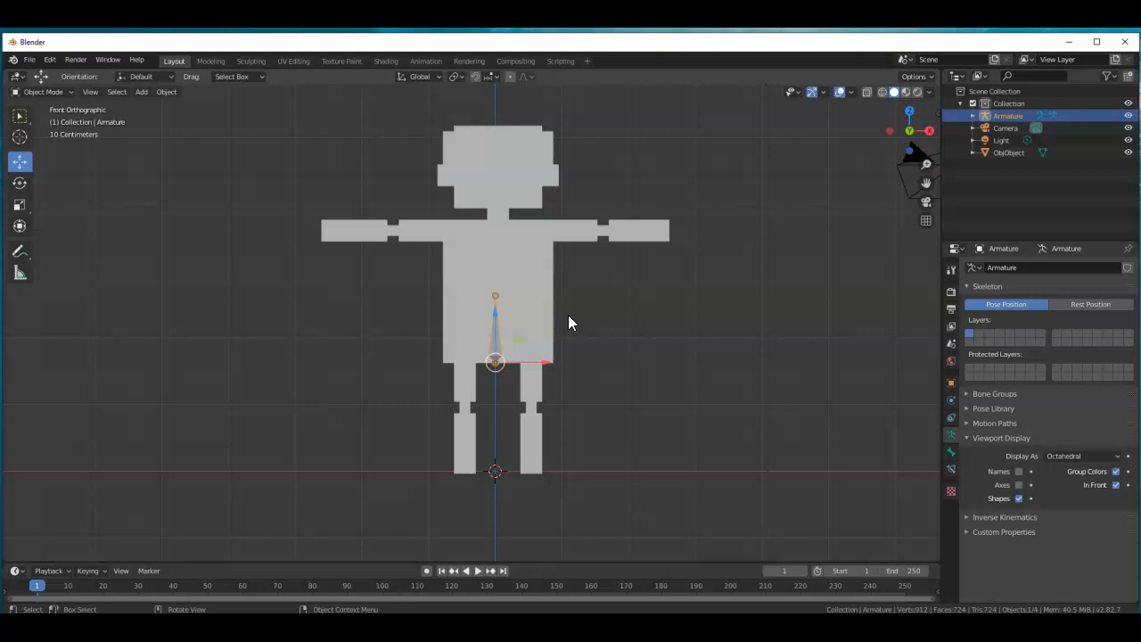
# In Edit Mode, raise the torso bone's tip along Z to the base of the character's neck.
pyautogui.press('Tab')
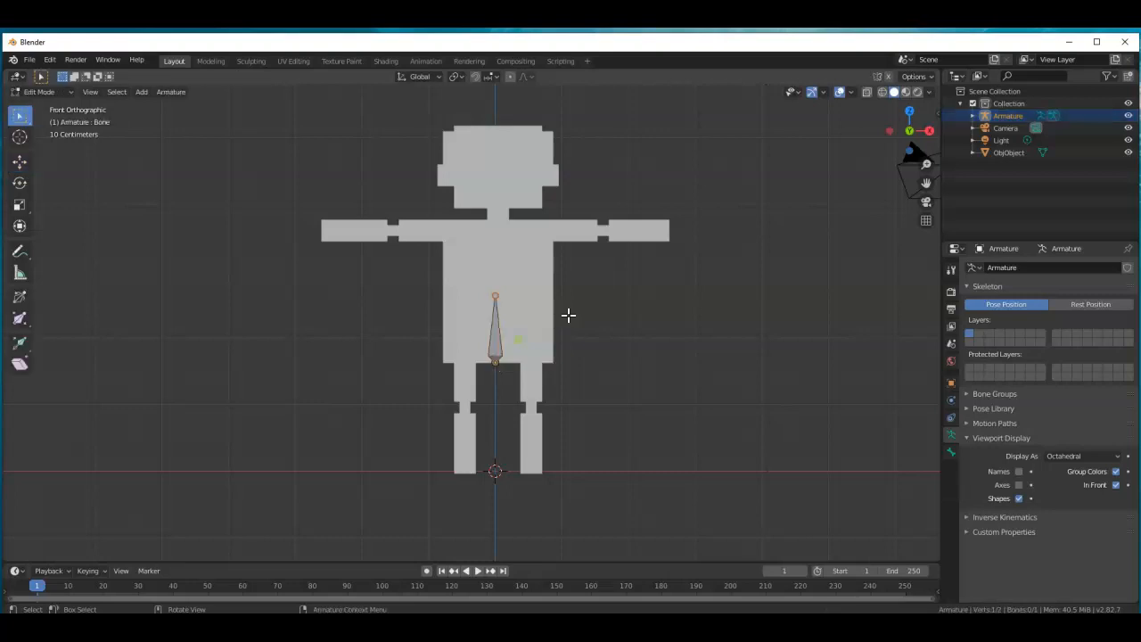
pyautogui.click(496, 298)
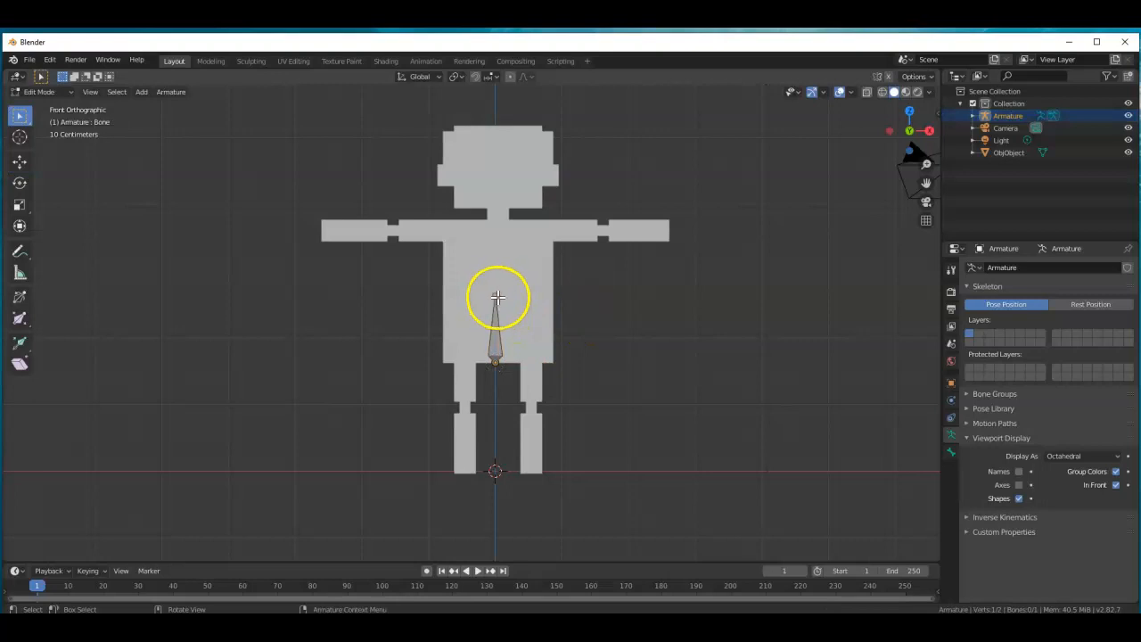
pyautogui.scroll(2, 505, 301)
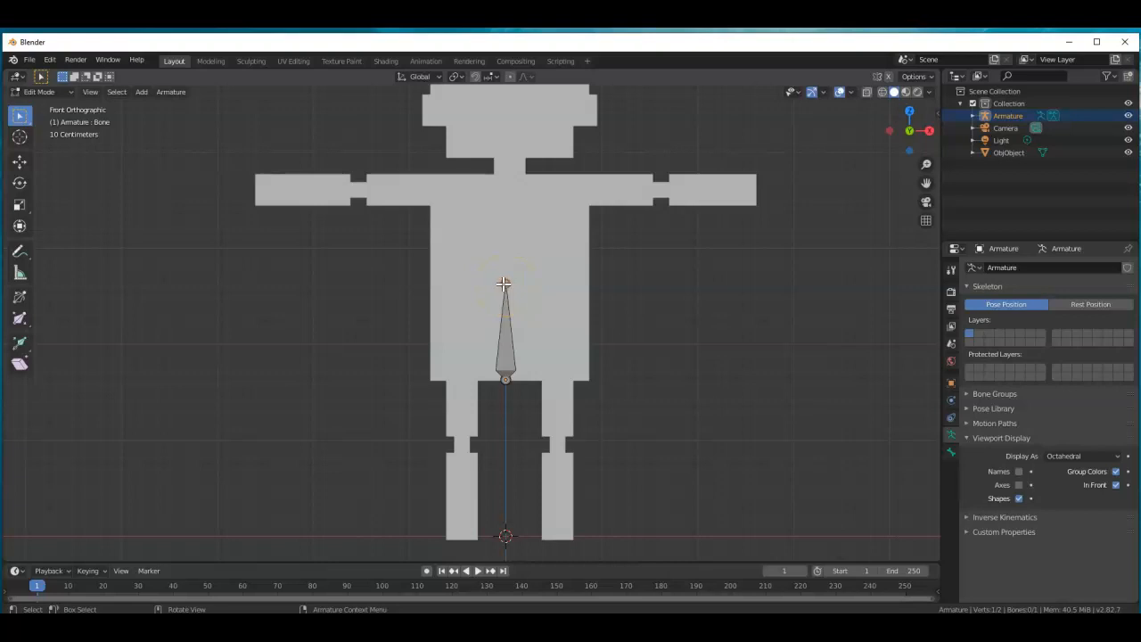
pyautogui.press('g')
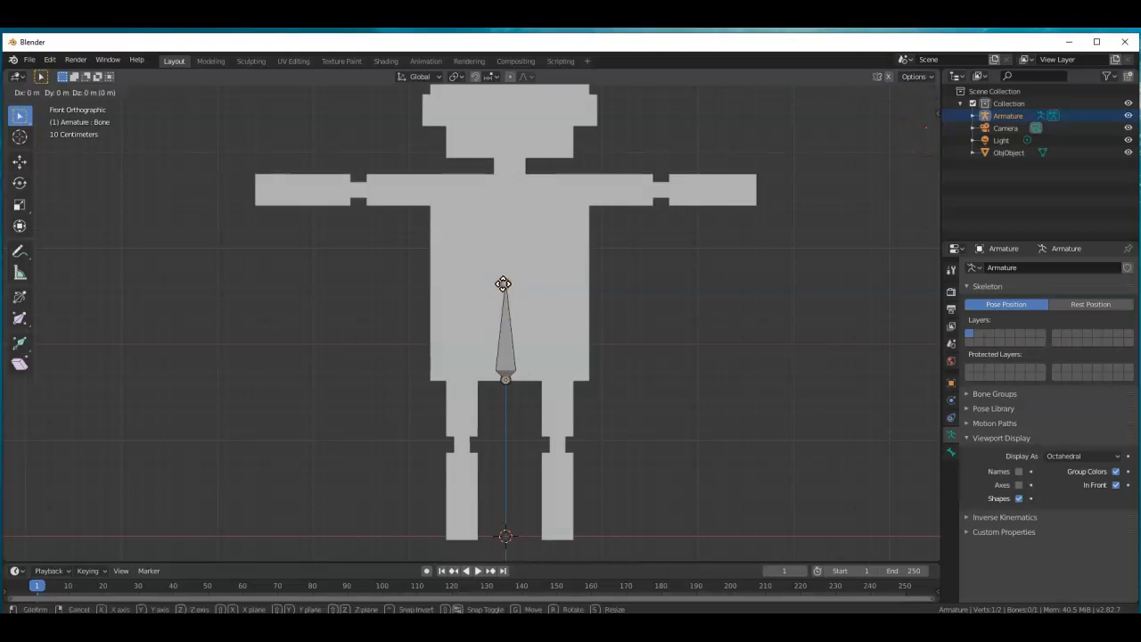
pyautogui.press('z')
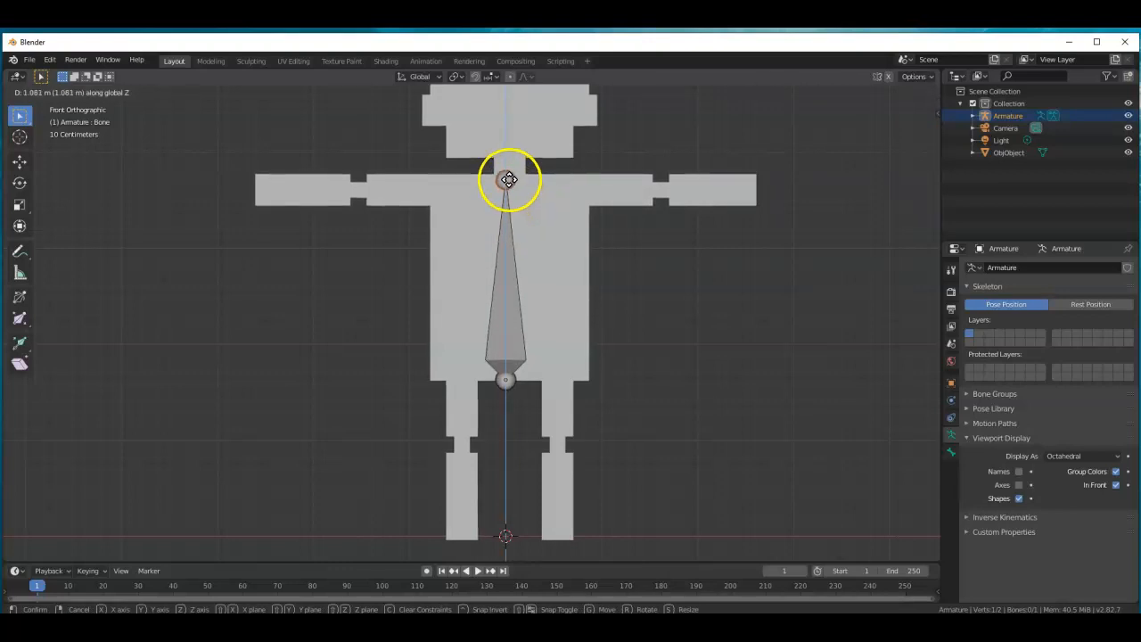
pyautogui.click(508, 174)
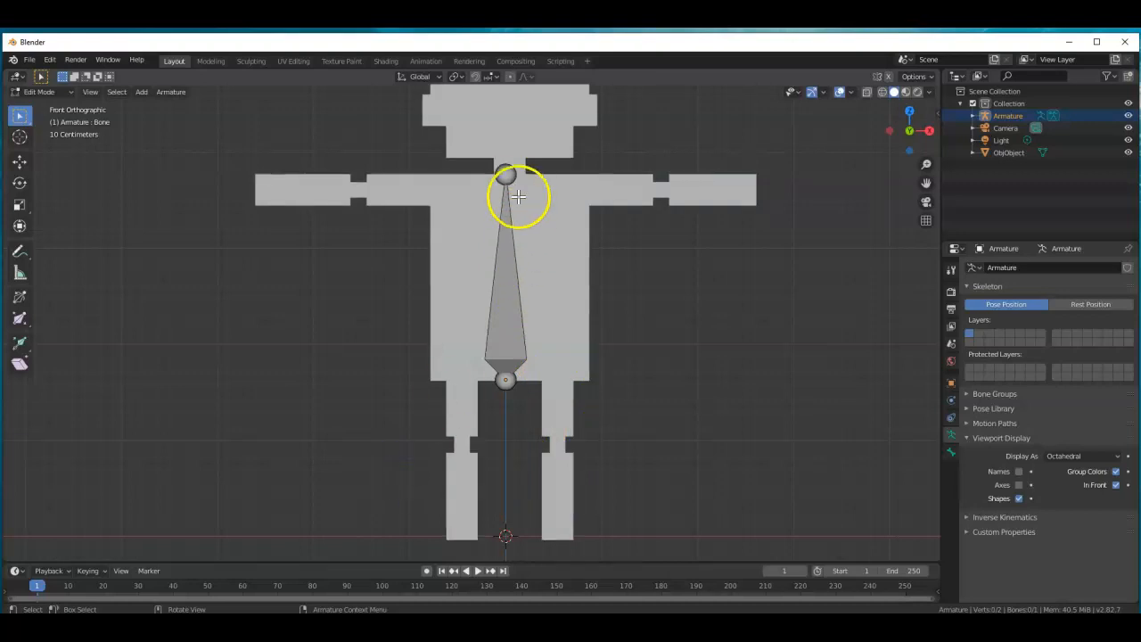
pyautogui.click(523, 268)
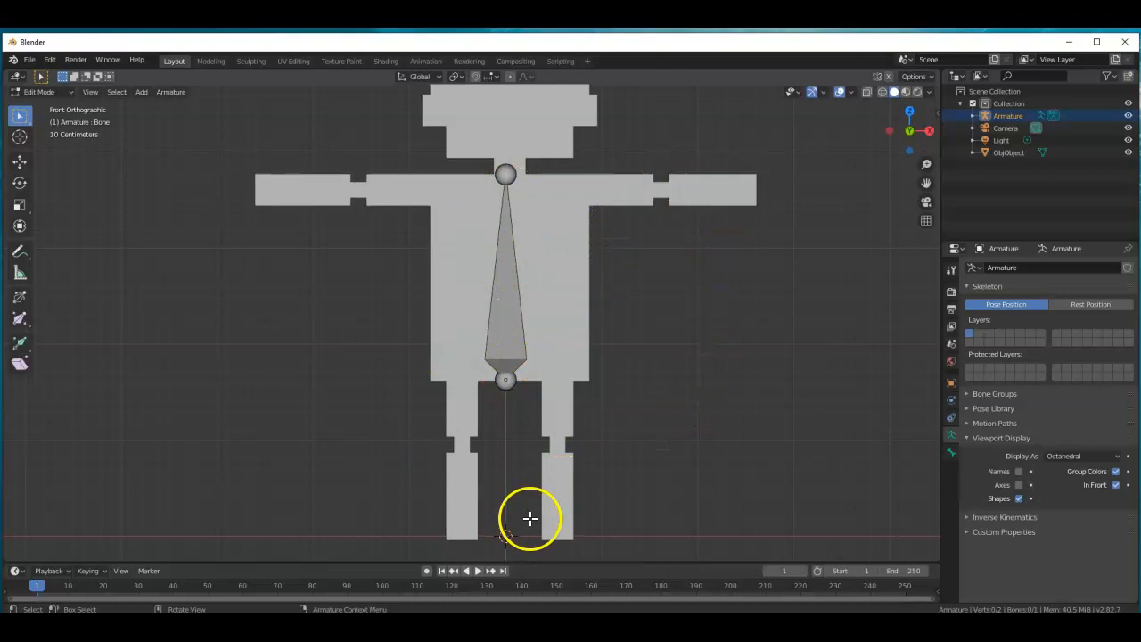
# Add a second bone to the armature and move it up along Z about 3.5 m to neck height.
pyautogui.hotkey('shift', 'a')
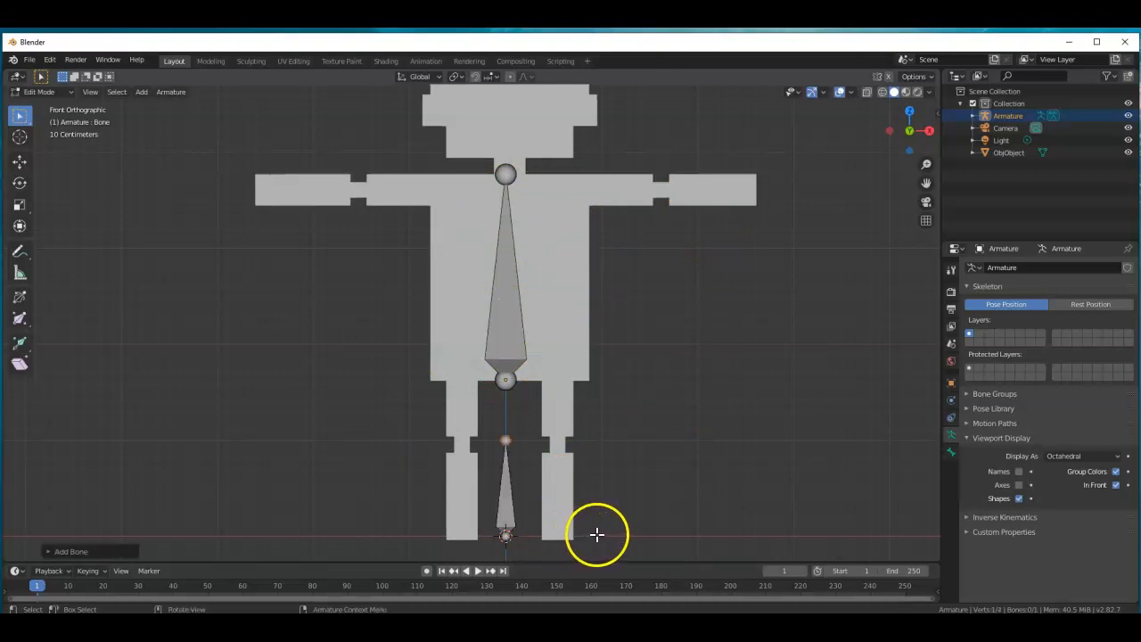
pyautogui.click(507, 497)
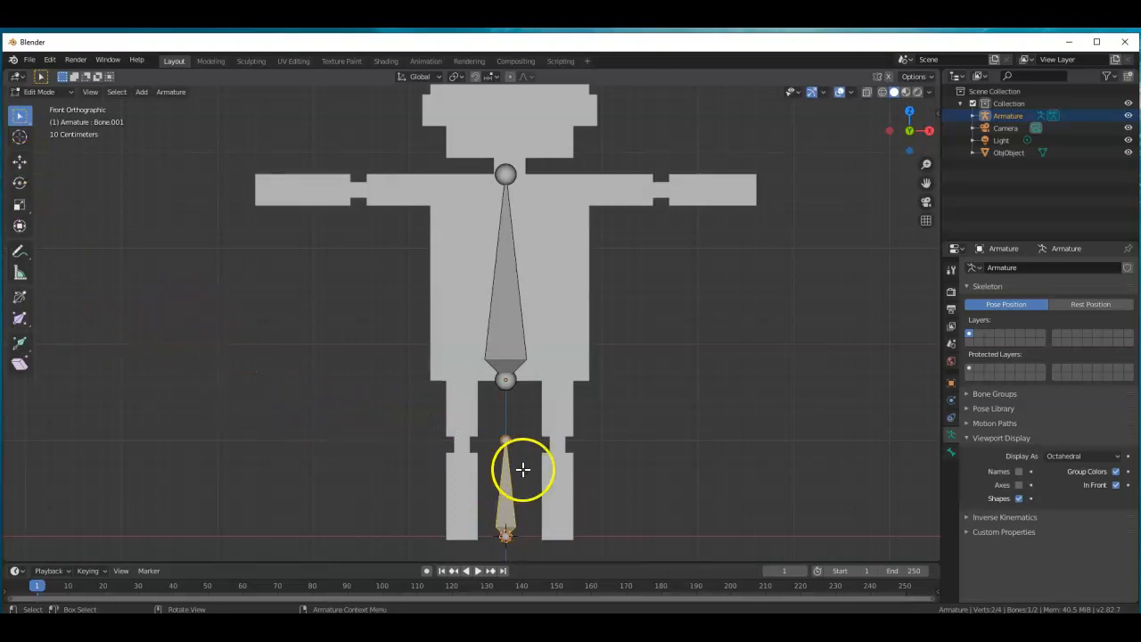
pyautogui.press('g')
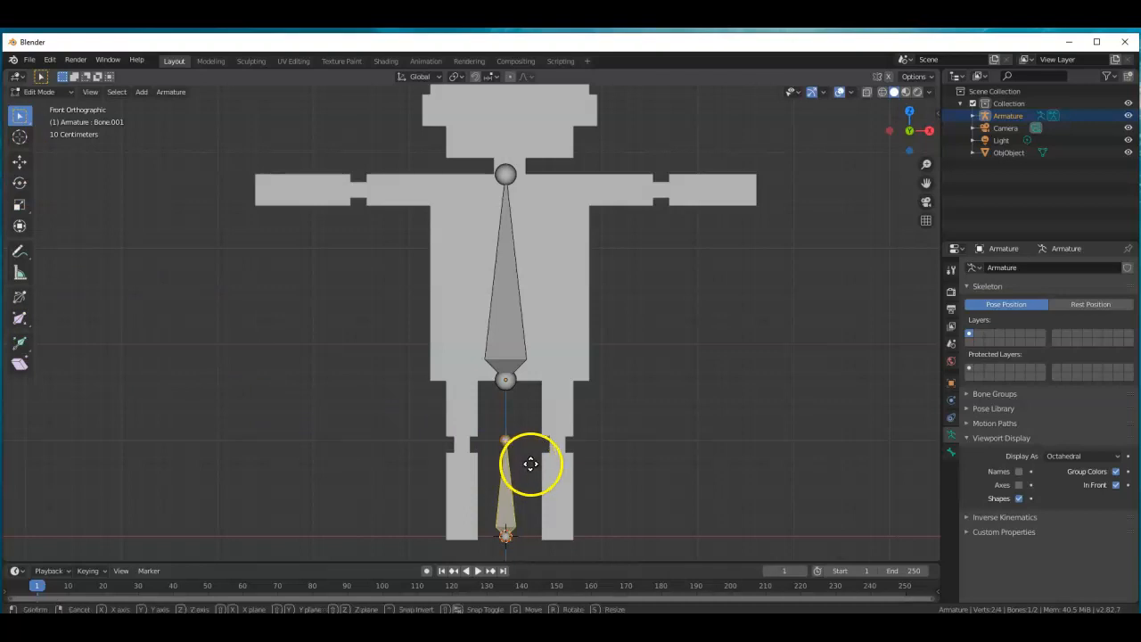
pyautogui.press('z')
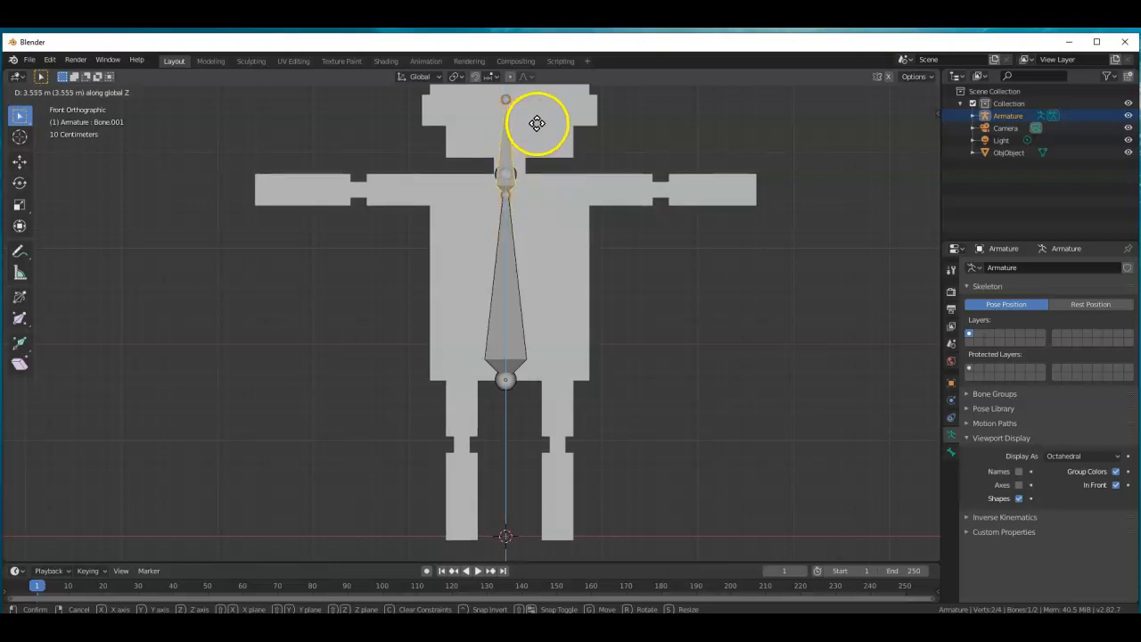
pyautogui.click(536, 129)
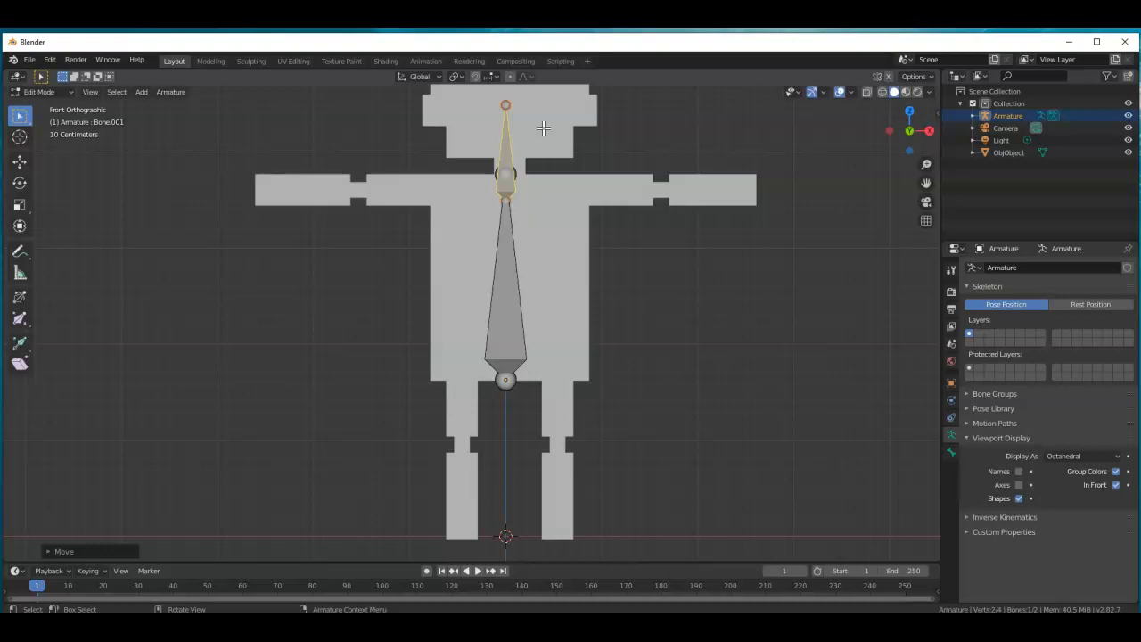
# Rotate the new bone 90° about the global Y axis so it lies horizontally.
pyautogui.click(504, 105)
pyautogui.press('r')
pyautogui.write('y')
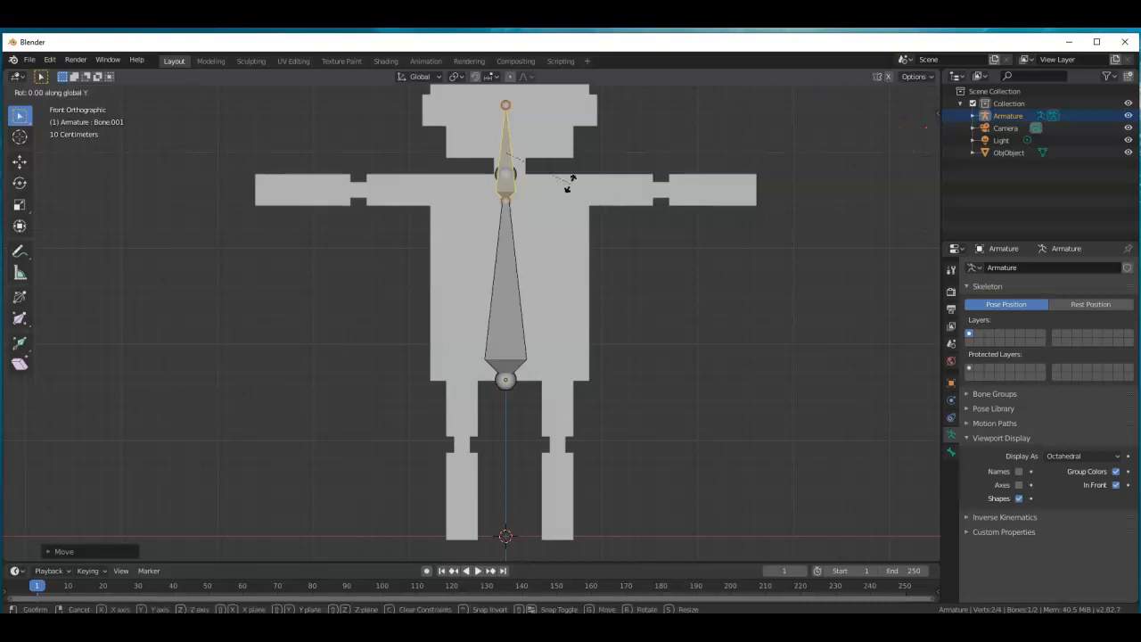
pyautogui.write('90')
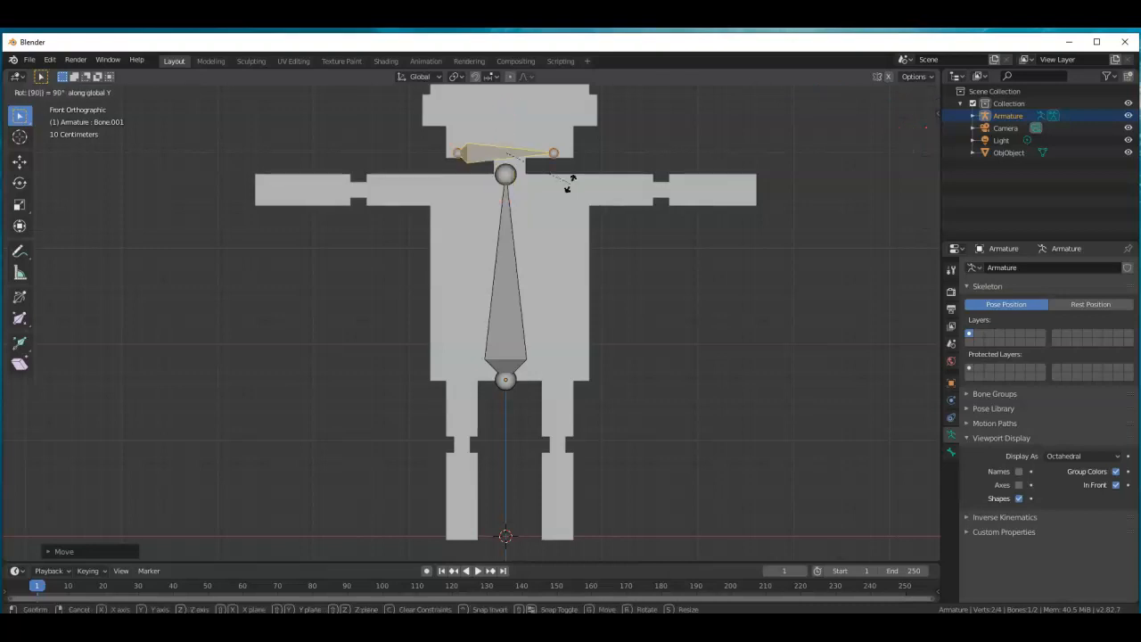
pyautogui.press('Return')
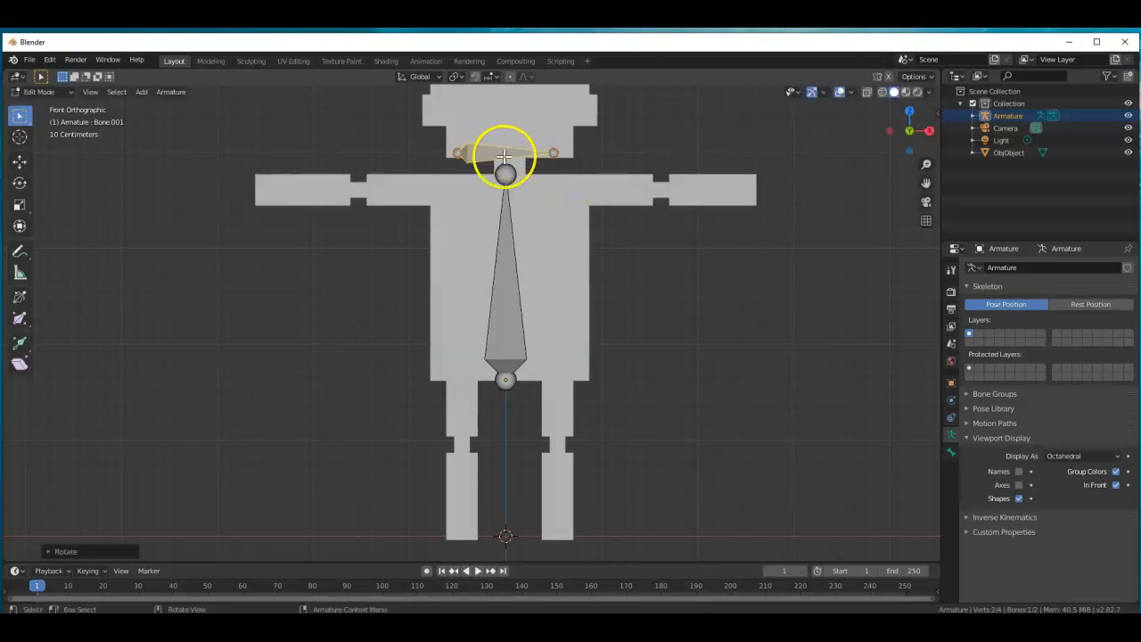
# Move the horizontal bone along X and Z so it starts at the +X shoulder and runs centrally through that arm.
pyautogui.click(19, 160)
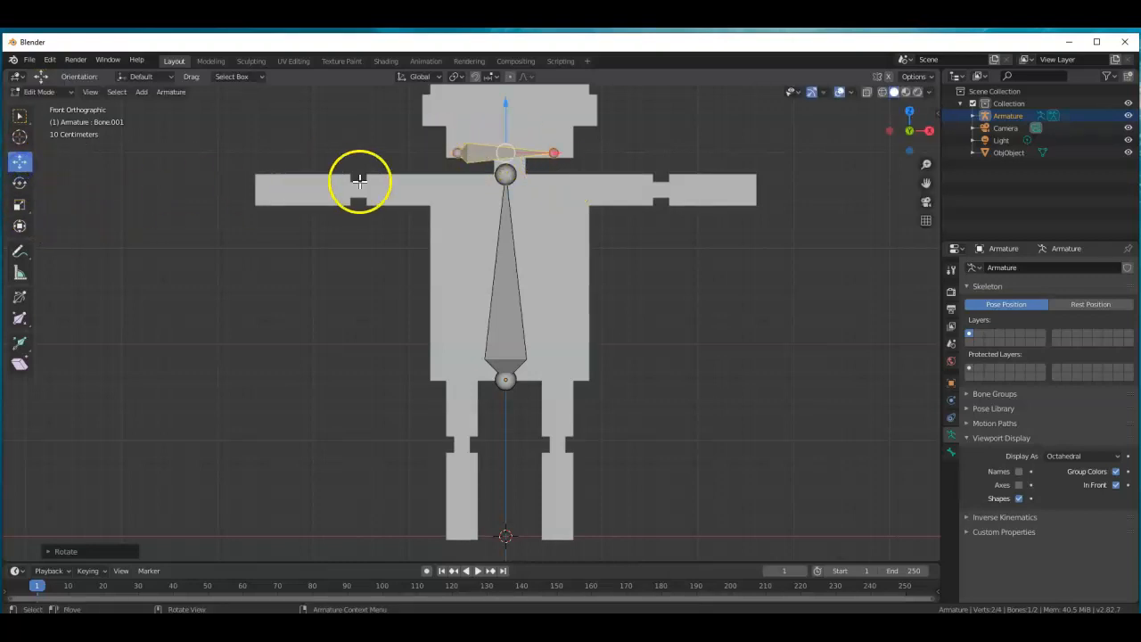
pyautogui.moveTo(553, 153); pyautogui.dragTo(690, 157)
pyautogui.moveTo(639, 101); pyautogui.dragTo(639, 143)
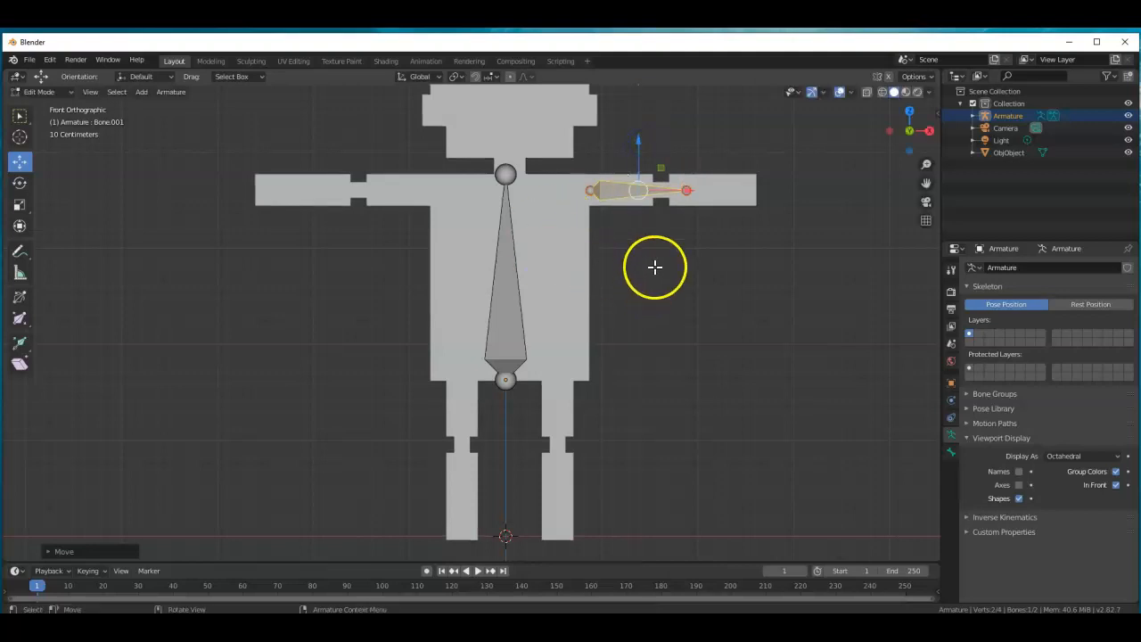
# Extend the arm bone's tip along X to the end of the character's hand.
pyautogui.click(690, 198)
pyautogui.click(685, 190)
pyautogui.click(686, 190)
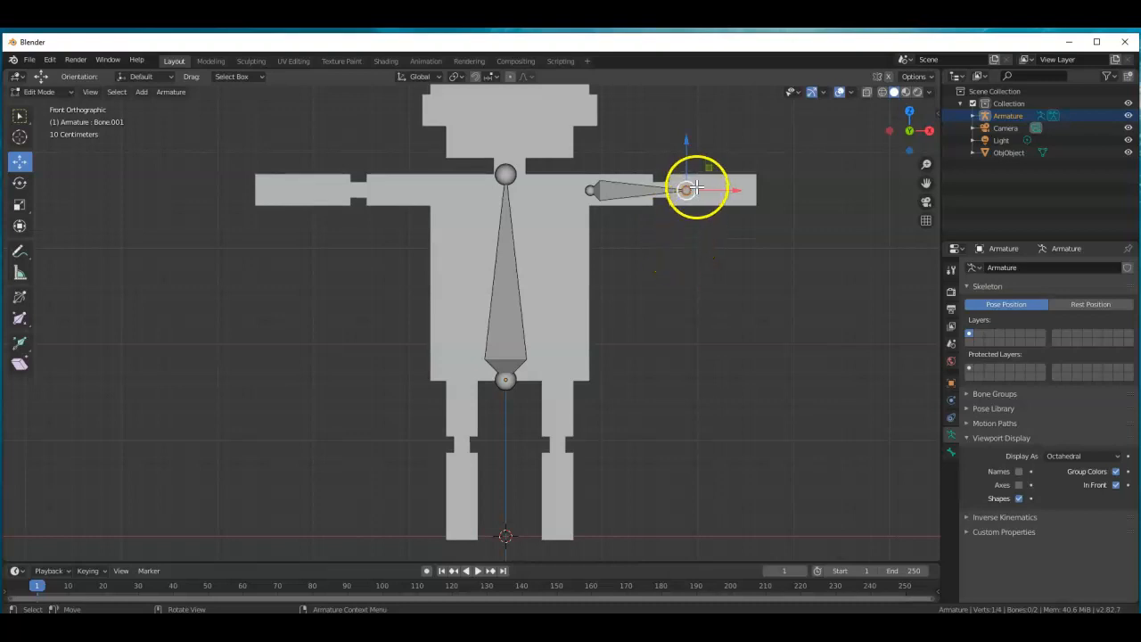
pyautogui.moveTo(735, 189); pyautogui.dragTo(802, 187)
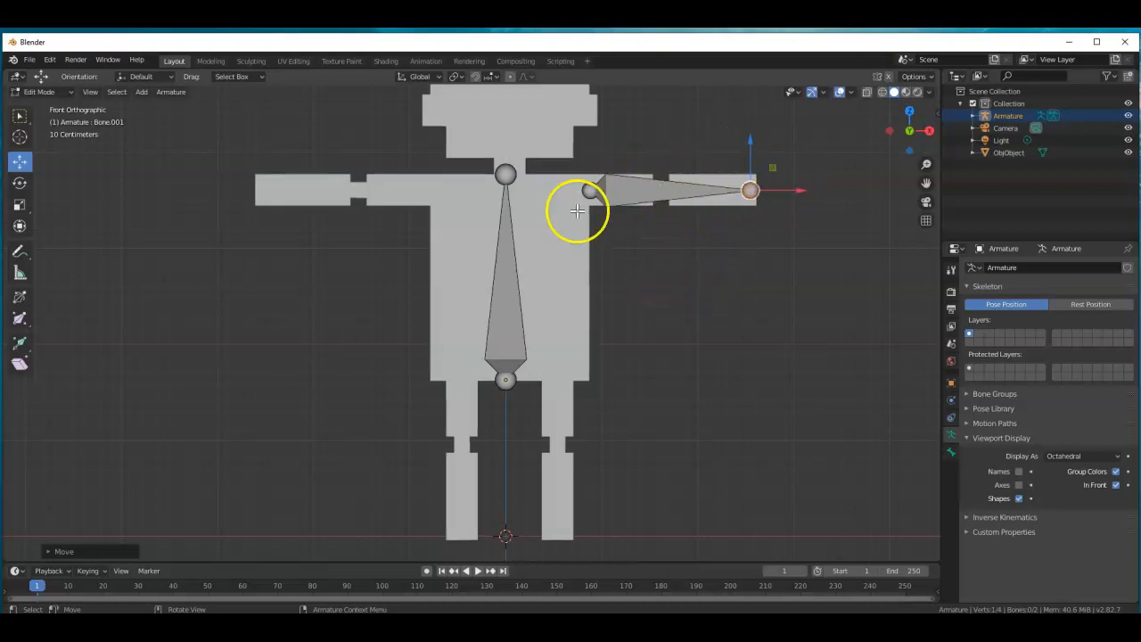
pyautogui.click(657, 258)
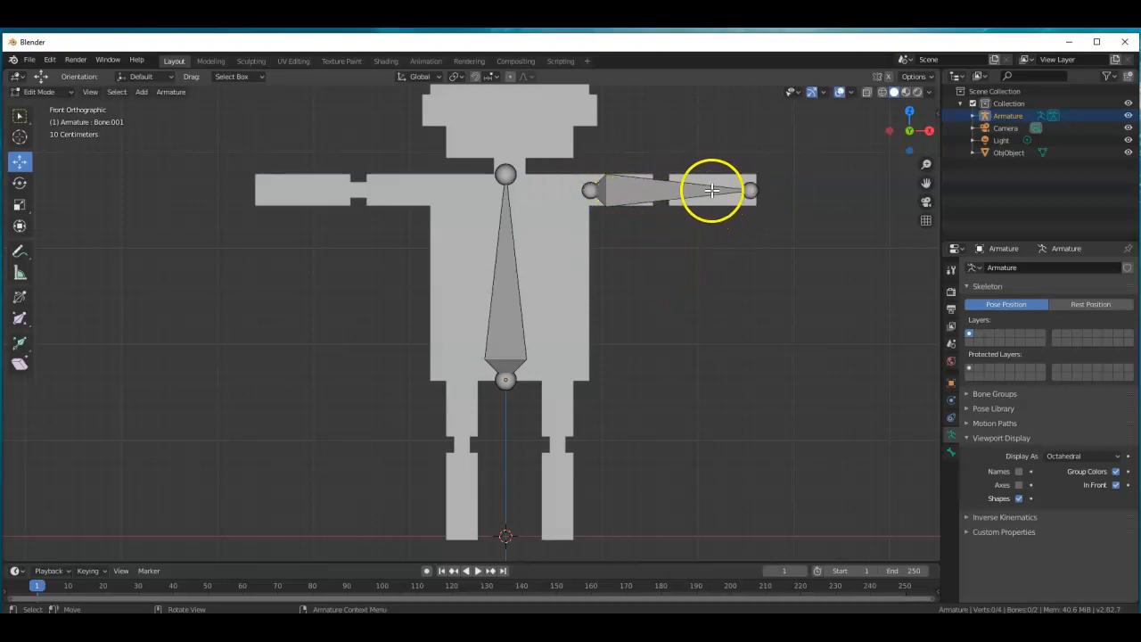
# Subdivide the arm bone into an upper-arm and a forearm bone.
pyautogui.click(627, 190)
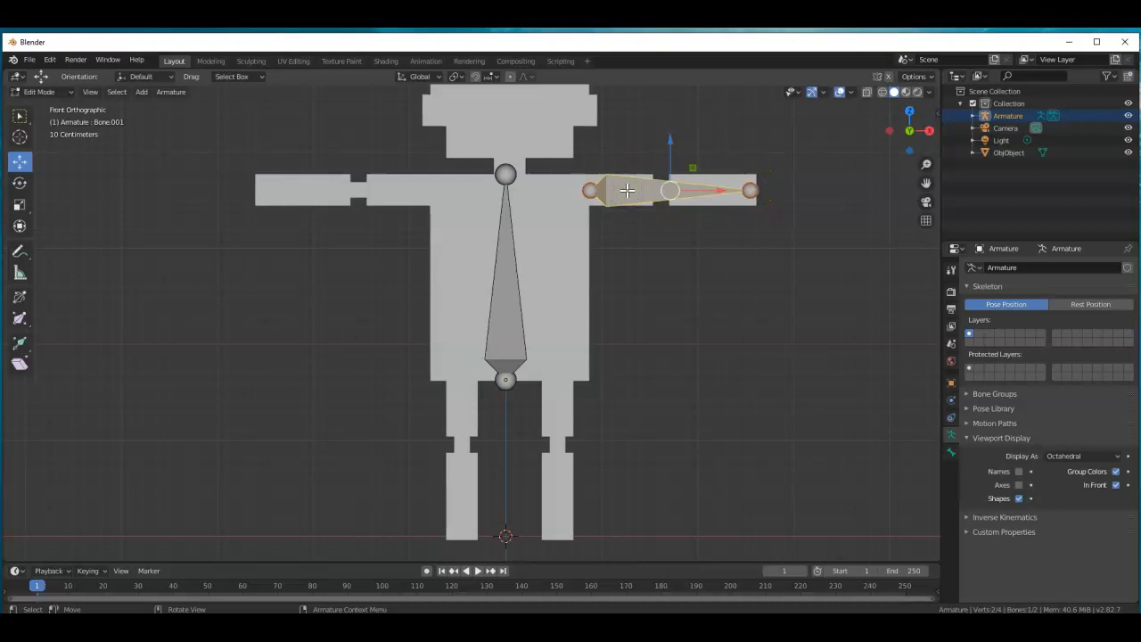
pyautogui.click(173, 92)
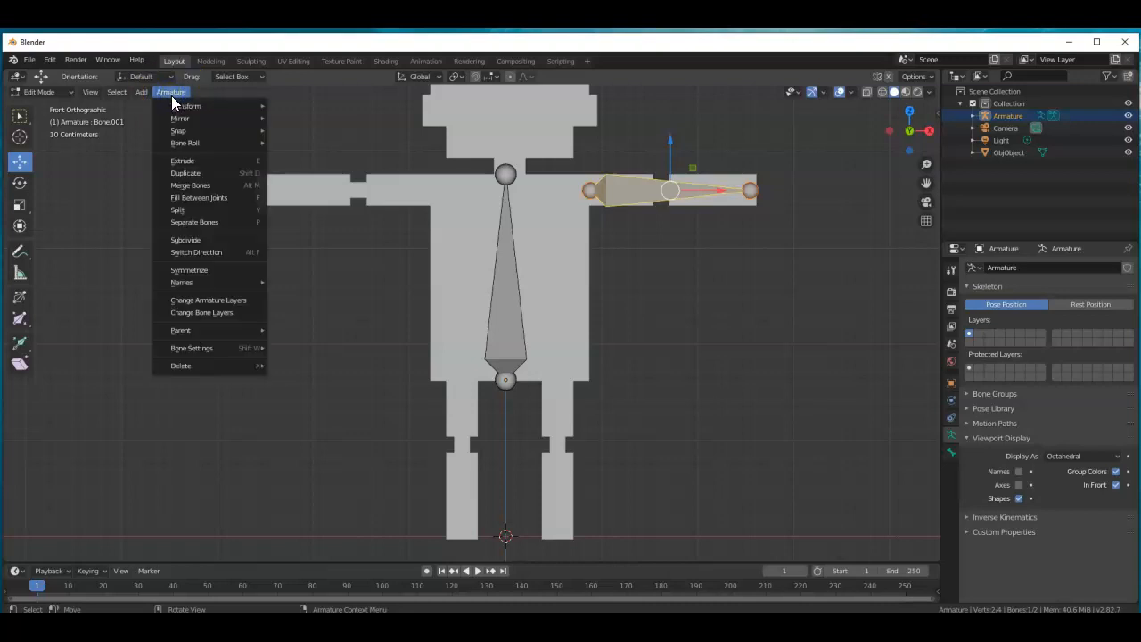
pyautogui.click(188, 238)
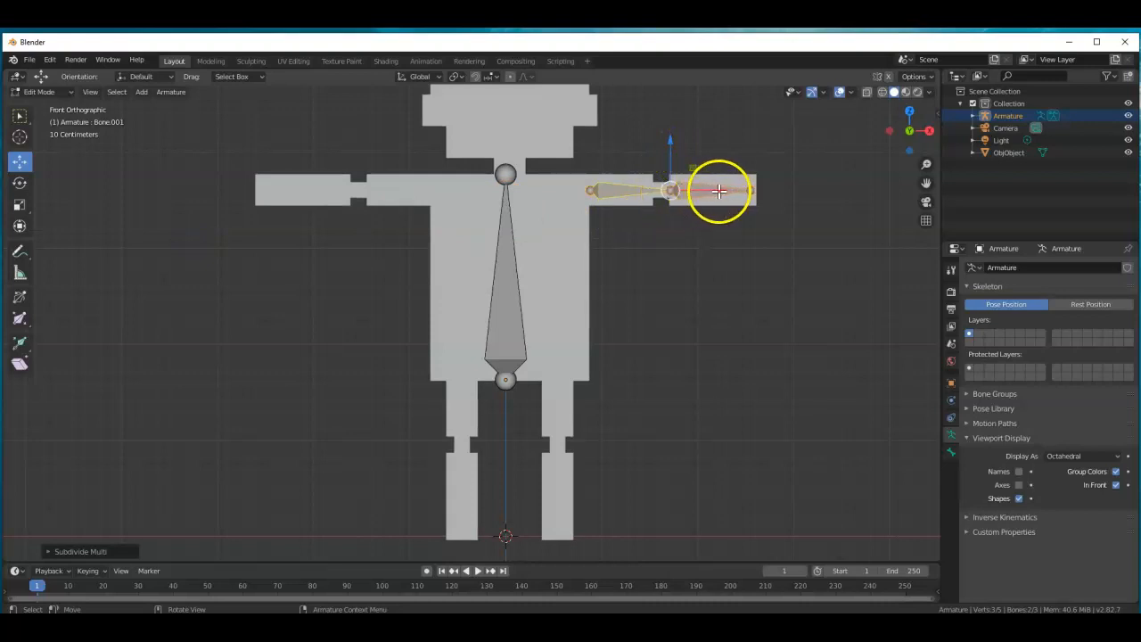
# Shift the joint between the two arm bones along X so it sits in the elbow gap.
pyautogui.click(717, 220)
pyautogui.click(669, 199)
pyautogui.click(718, 190)
pyautogui.moveTo(719, 190); pyautogui.dragTo(690, 189)
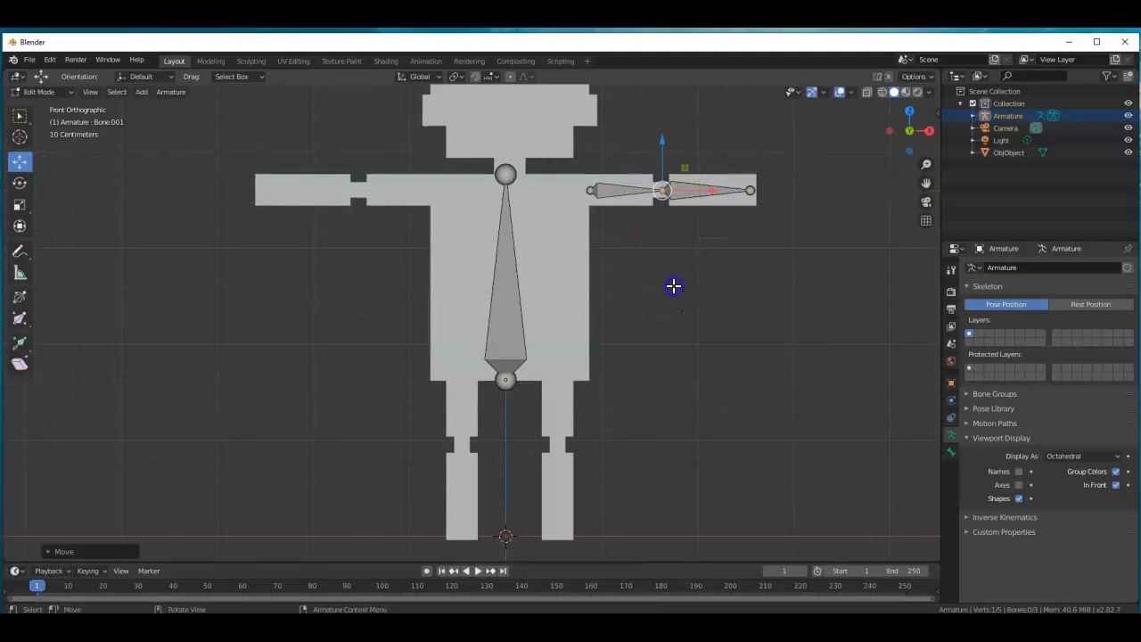
pyautogui.click(673, 285)
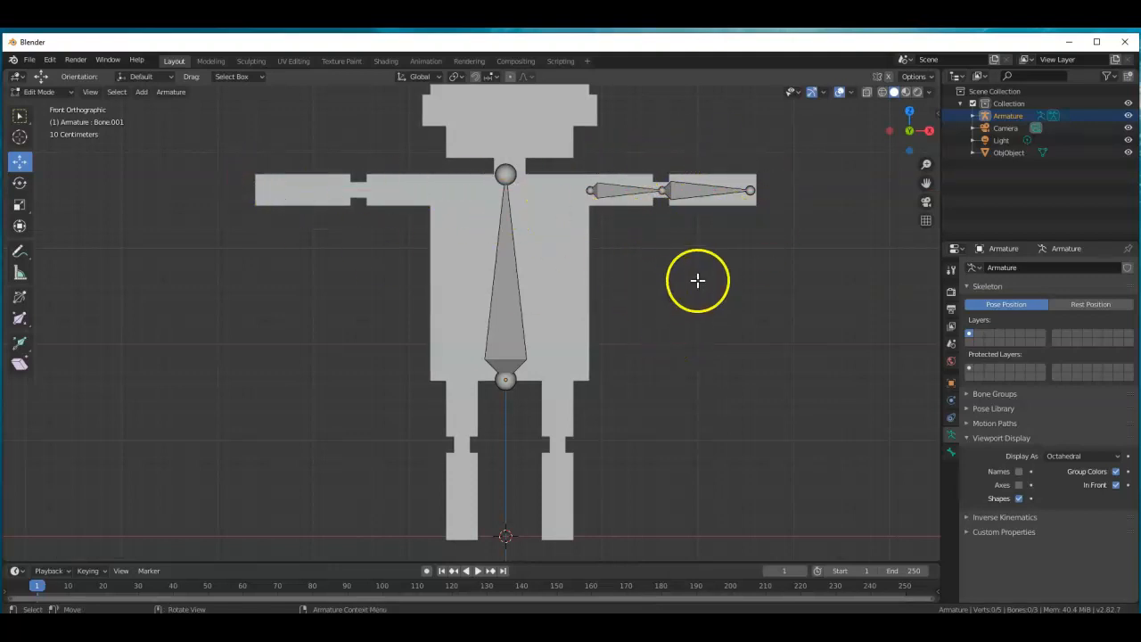
# Duplicate the upper-arm and forearm bones along X onto the character's opposite arm.
pyautogui.click(603, 189)
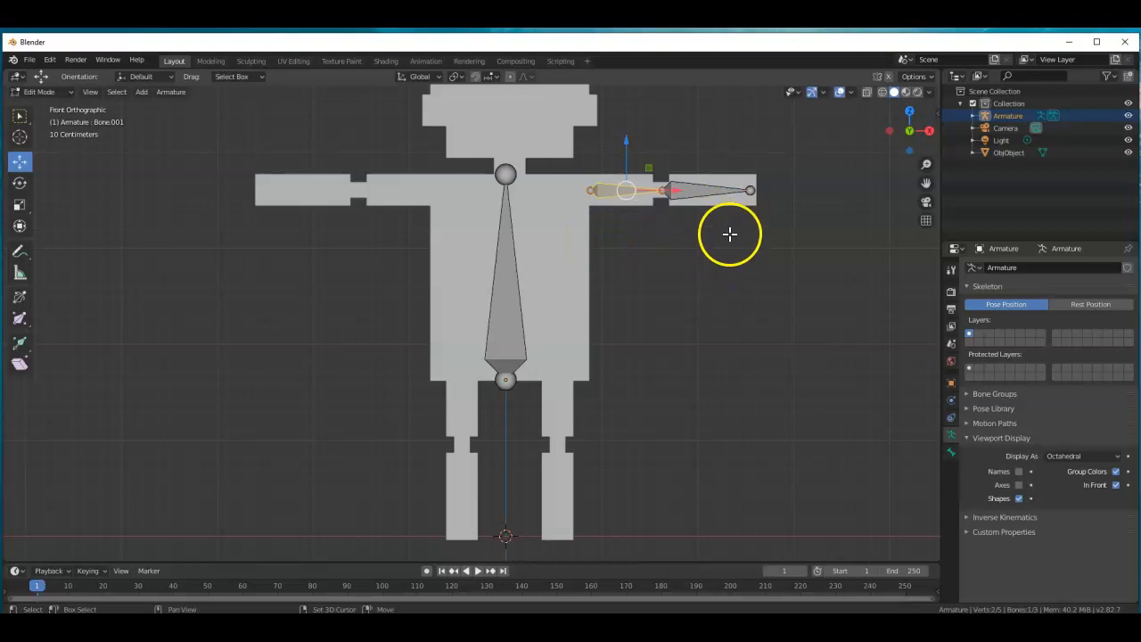
pyautogui.click(687, 190)
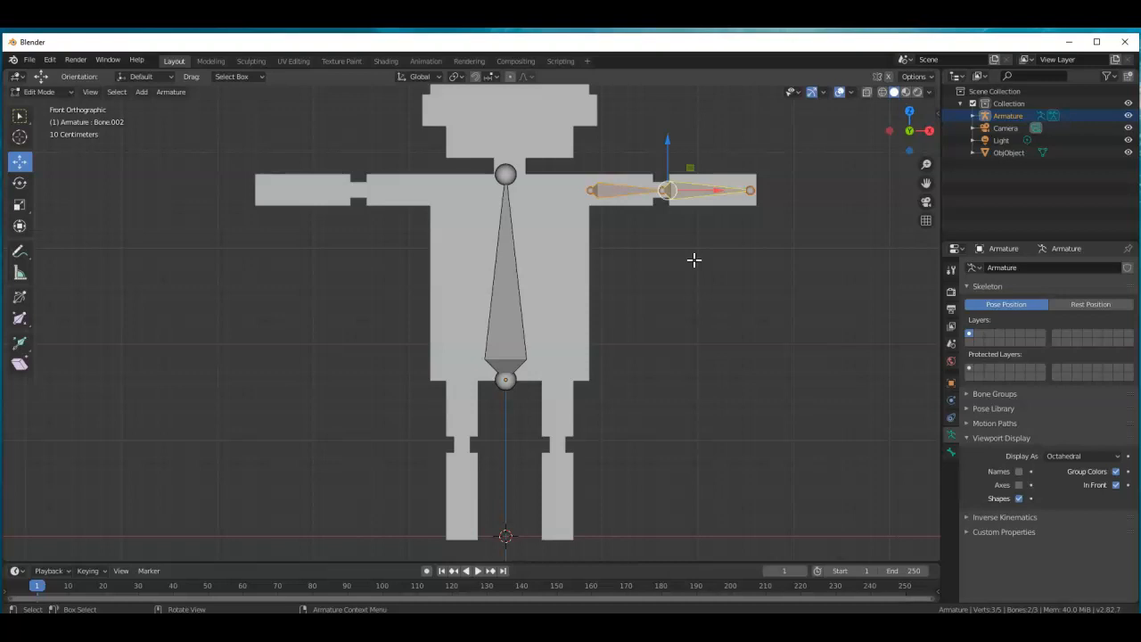
pyautogui.hotkey('shift', 'd')
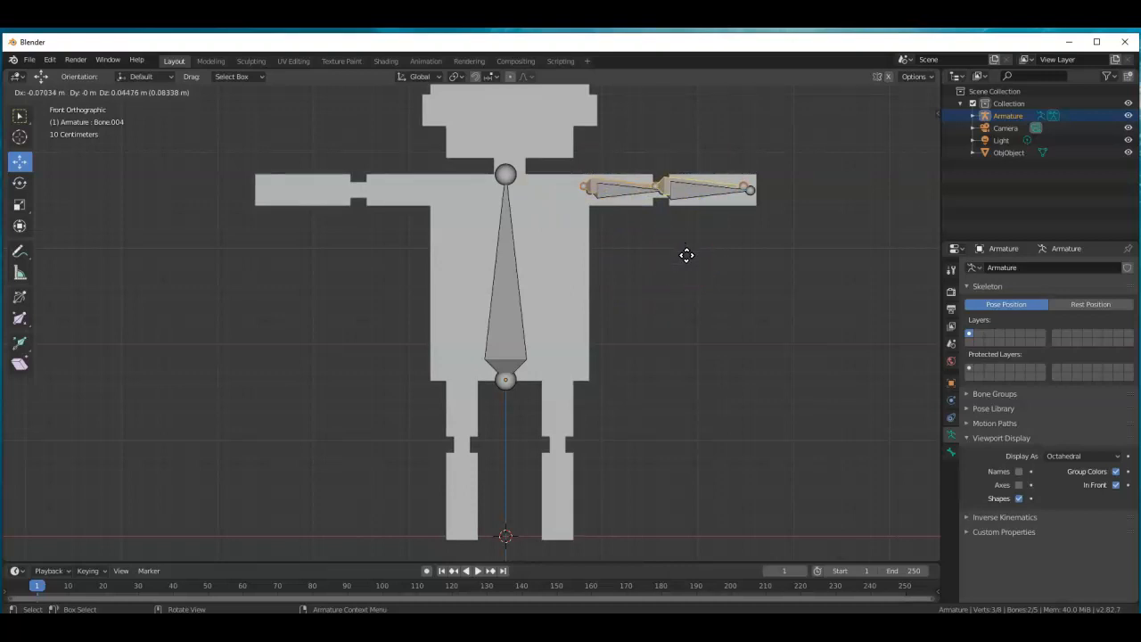
pyautogui.press('x')
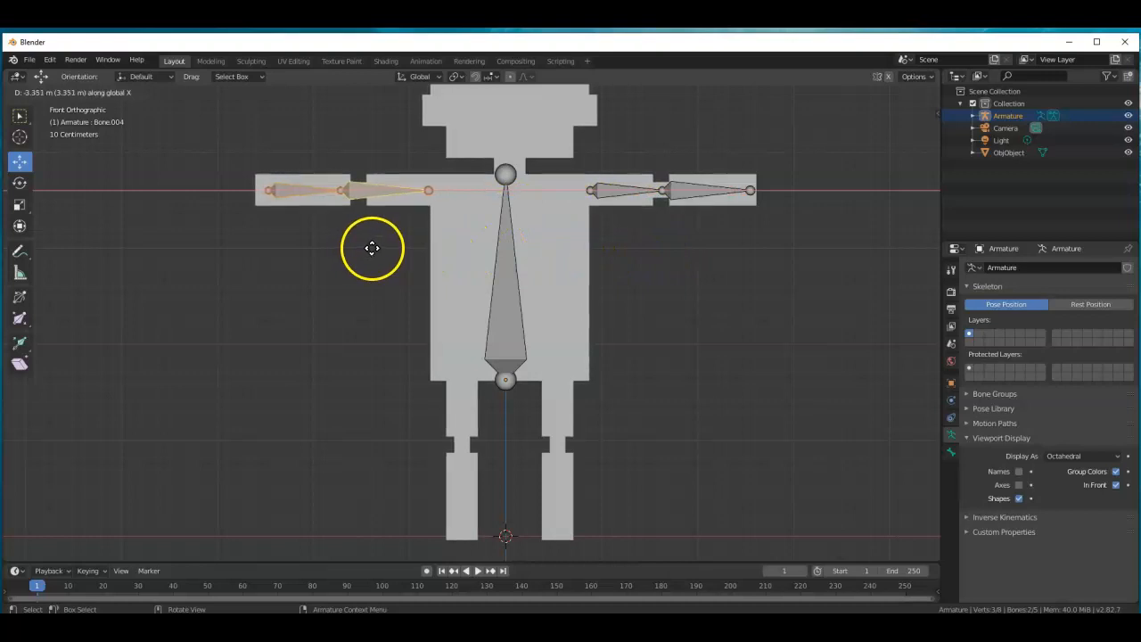
pyautogui.click(363, 247)
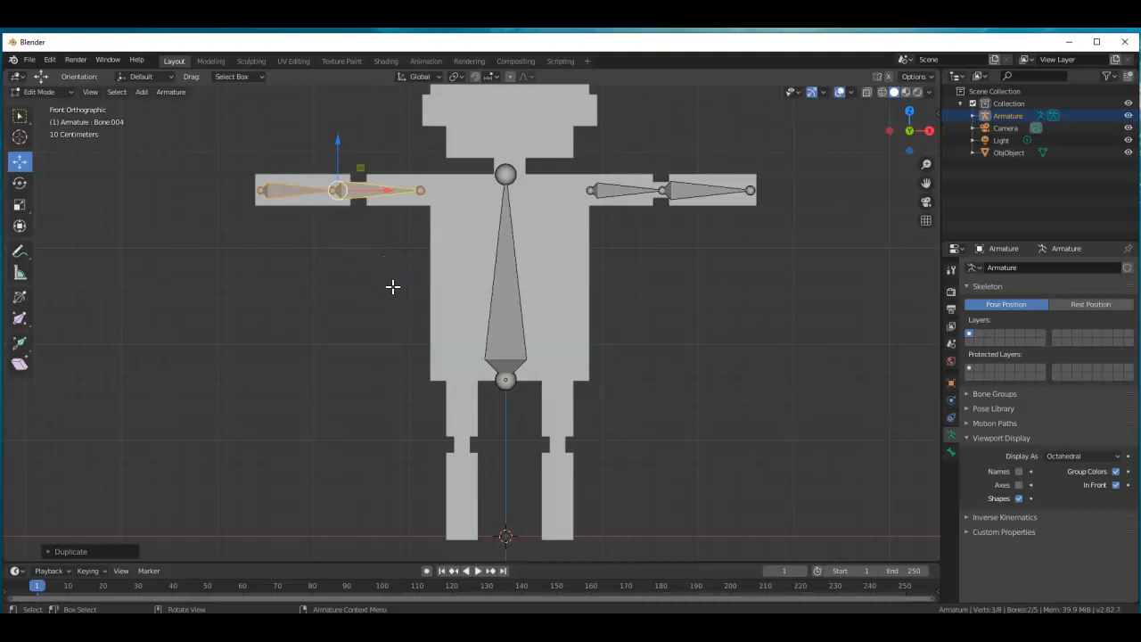
# Rotate the duplicated arm bones 180° about Y and shift them along X to align with the -X shoulder and elbow.
pyautogui.press('r')
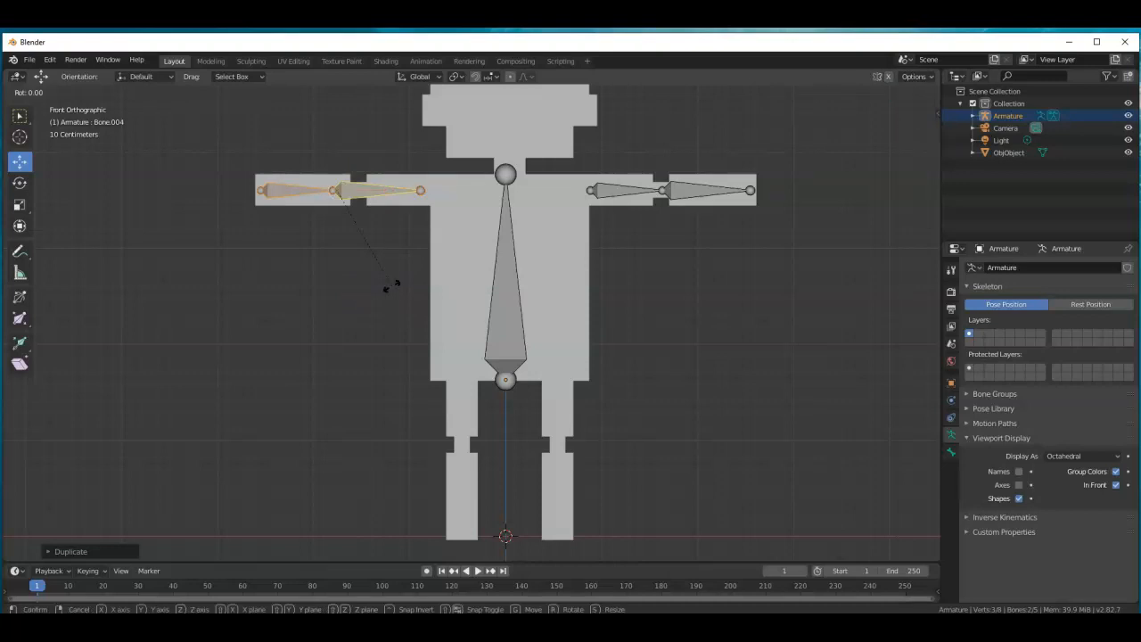
pyautogui.press('y')
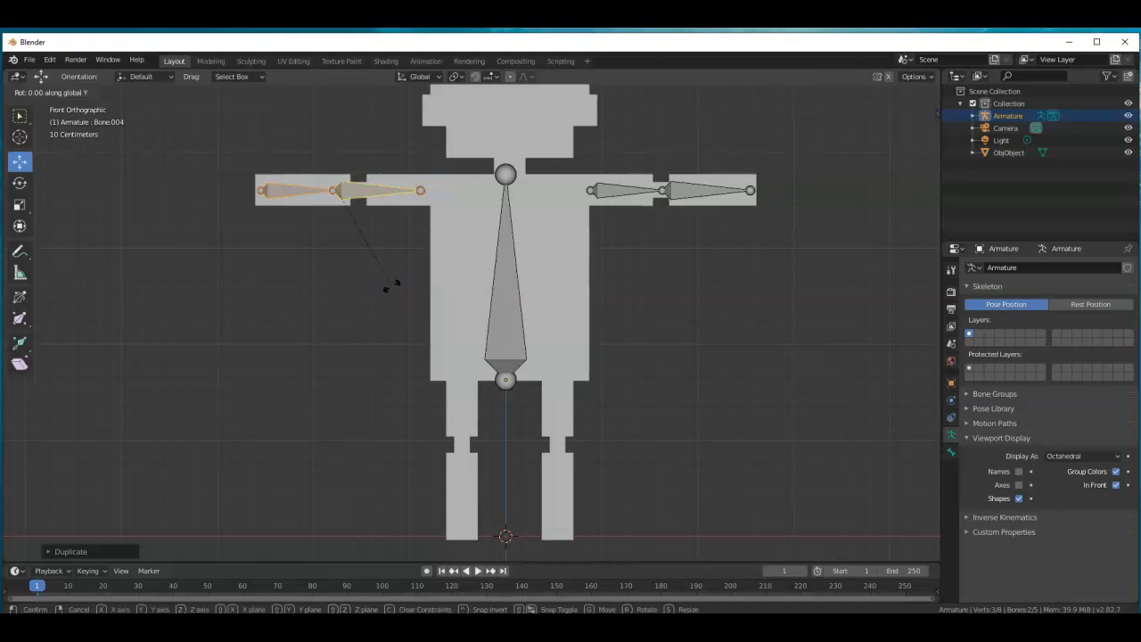
pyautogui.write('18')
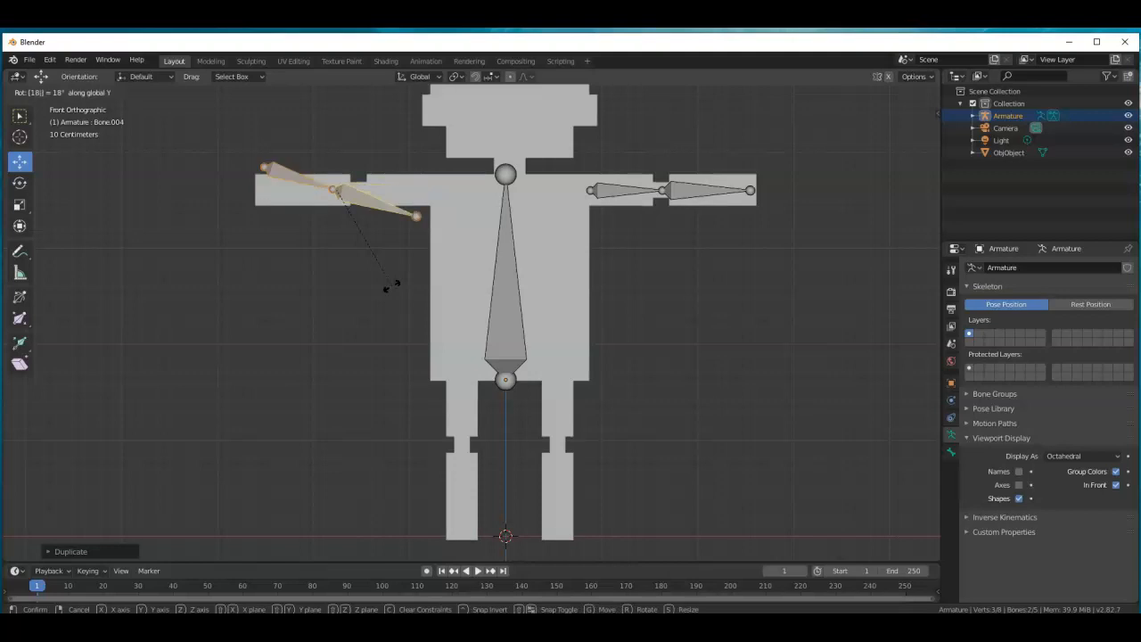
pyautogui.write('0')
pyautogui.press('Return')
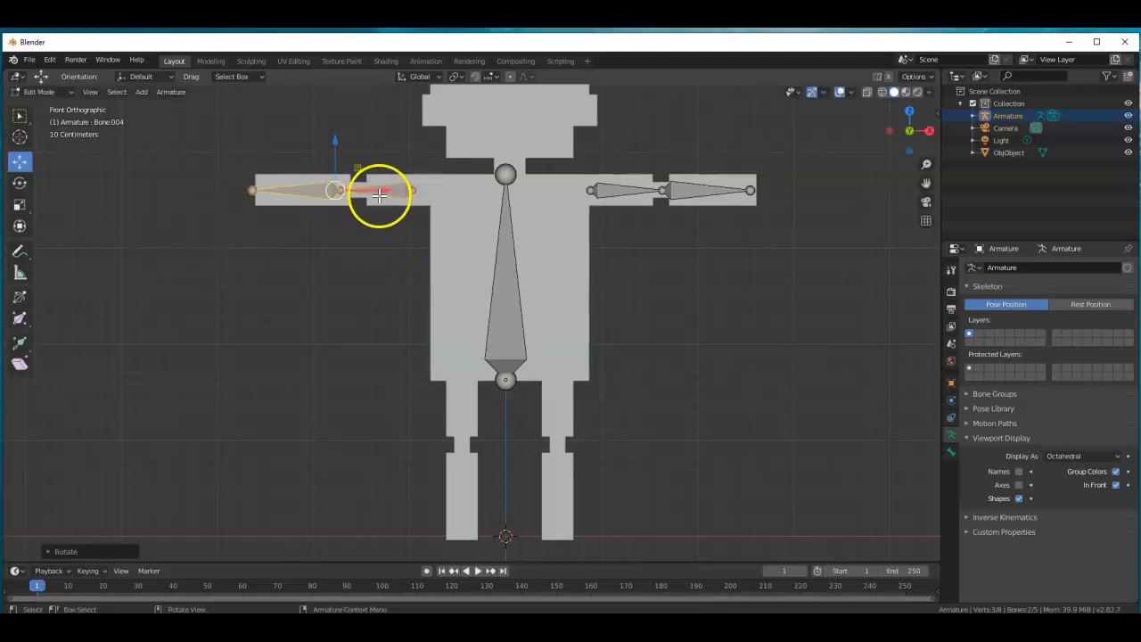
pyautogui.moveTo(386, 191); pyautogui.dragTo(406, 190)
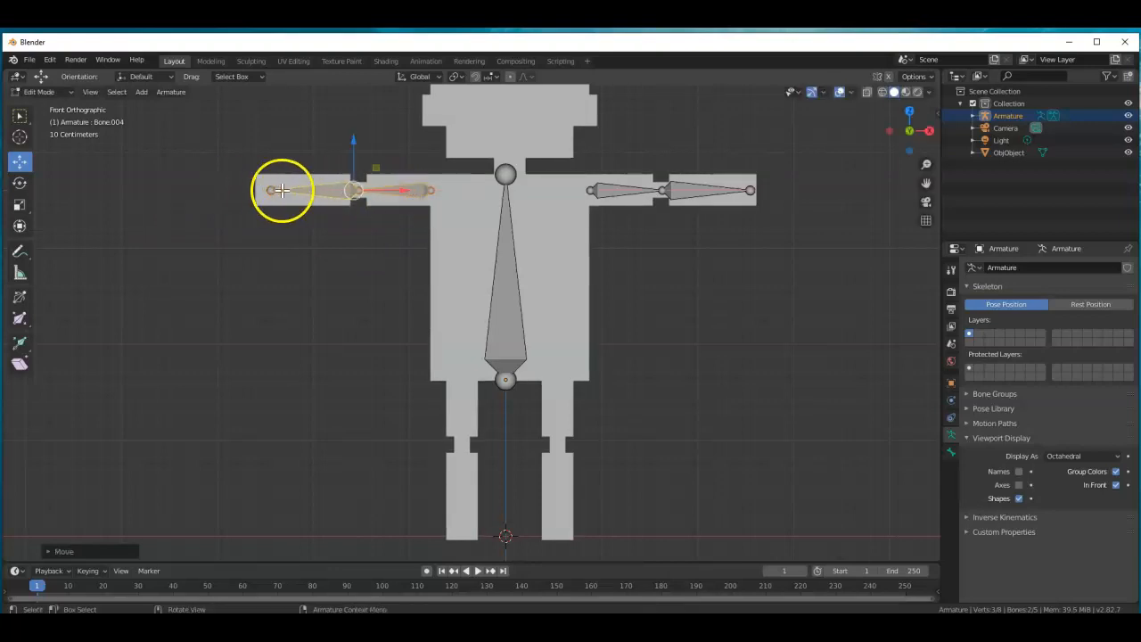
# Adjust the forearm bone tips of both arms outward along X toward the ends of the hands.
pyautogui.click(268, 187)
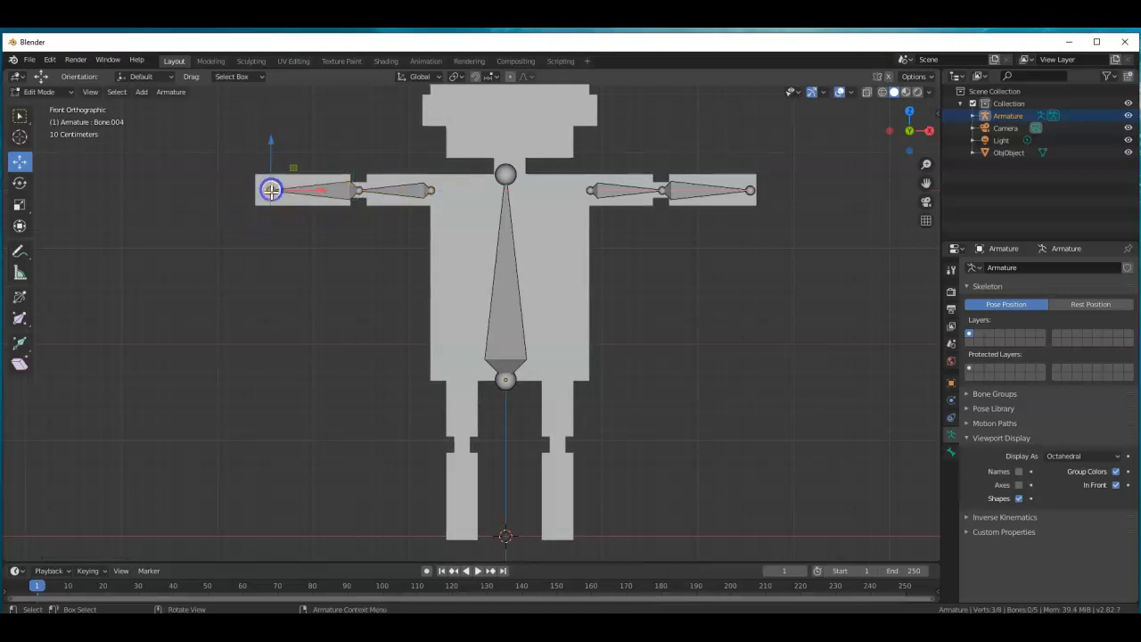
pyautogui.moveTo(272, 193); pyautogui.dragTo(258, 190)
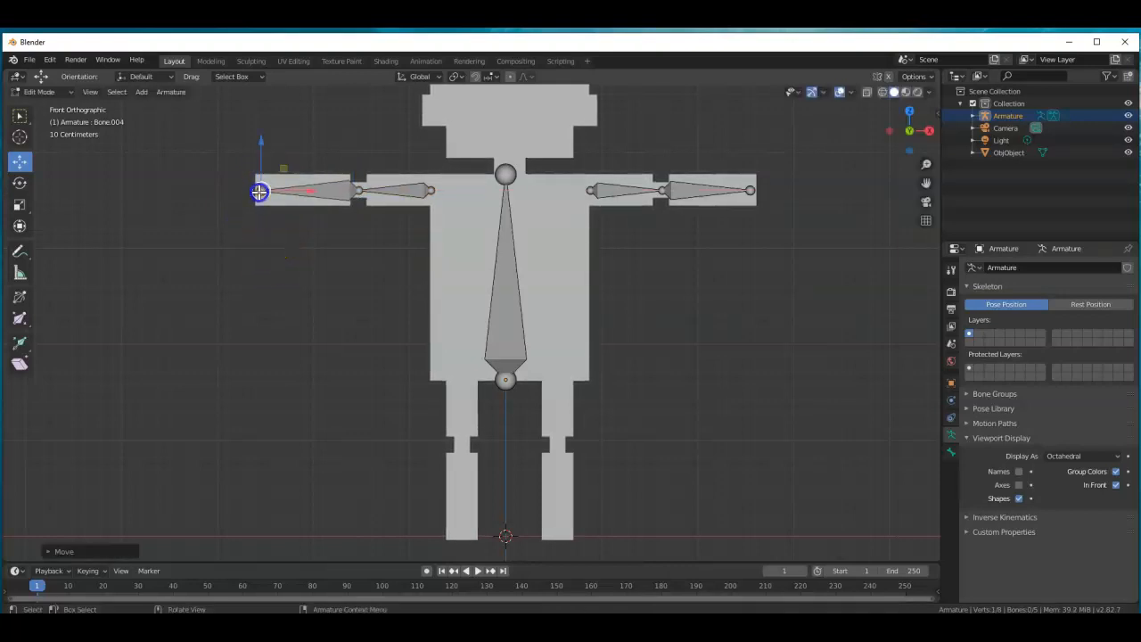
pyautogui.click(750, 191)
pyautogui.moveTo(797, 188); pyautogui.dragTo(802, 189)
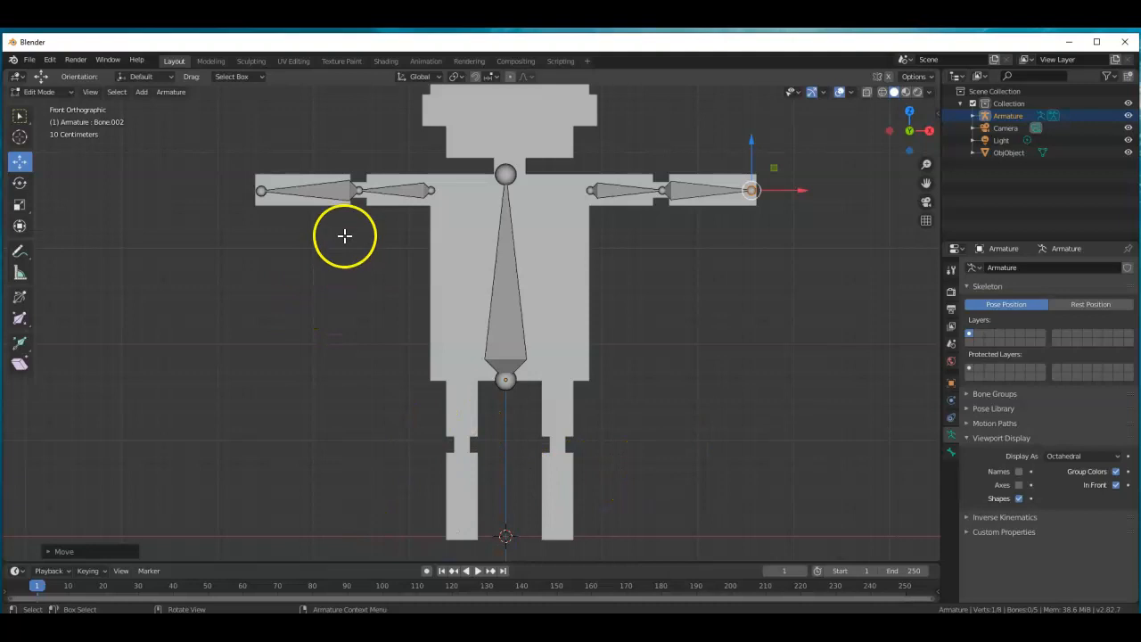
# Duplicate both bones of the -X arm and place the copy beside the top of the -X leg.
pyautogui.click(326, 191)
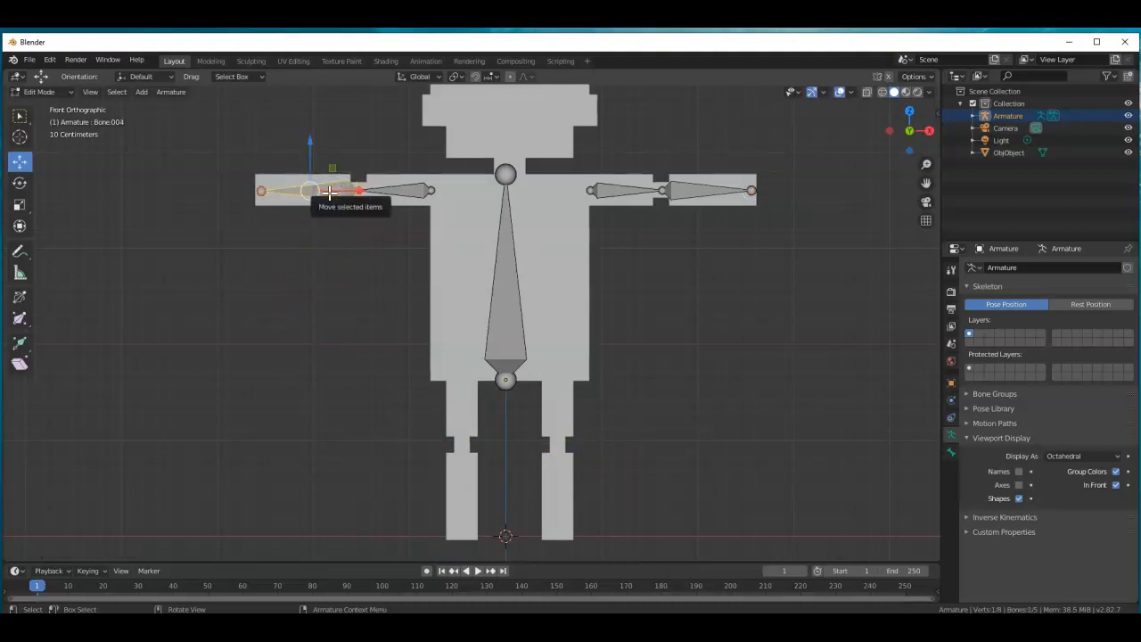
pyautogui.click(383, 192)
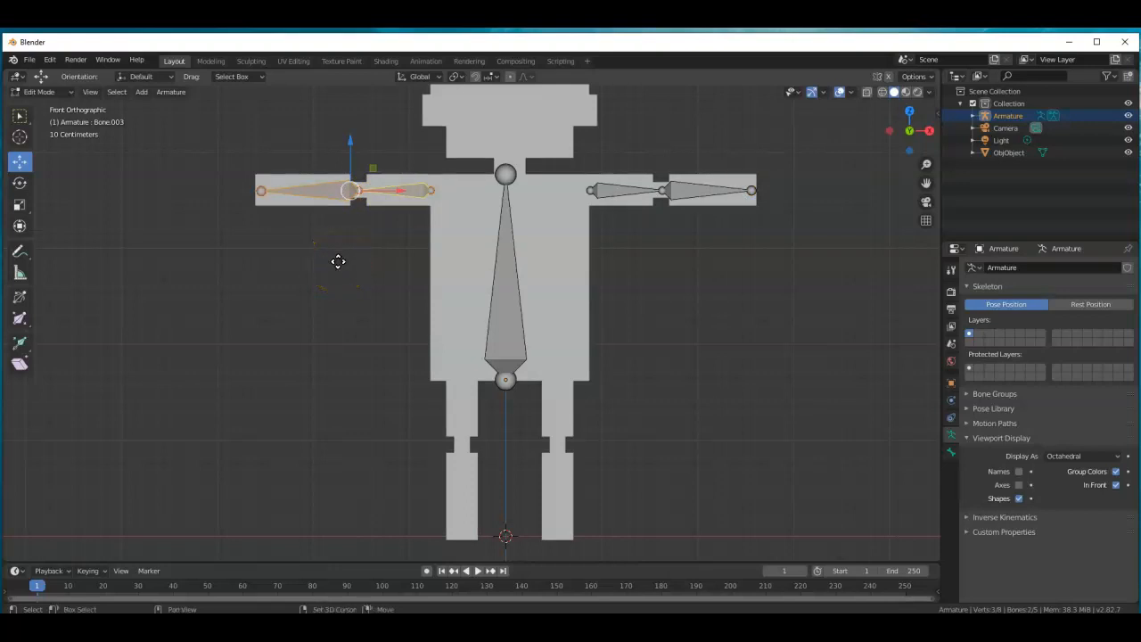
pyautogui.hotkey('shift', 'd')
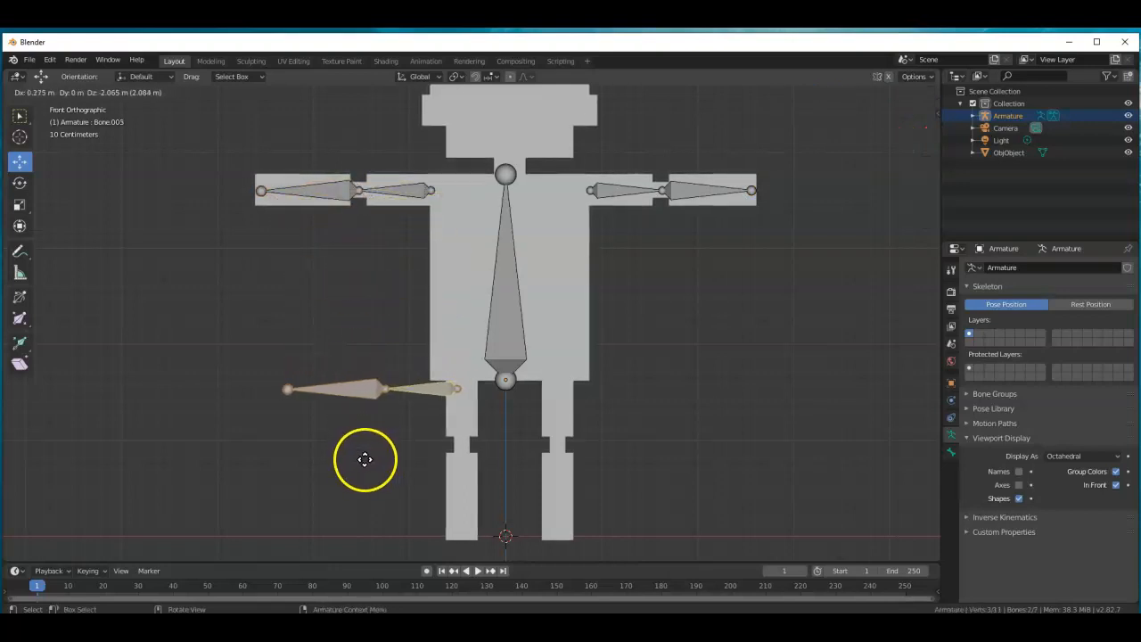
pyautogui.click(369, 458)
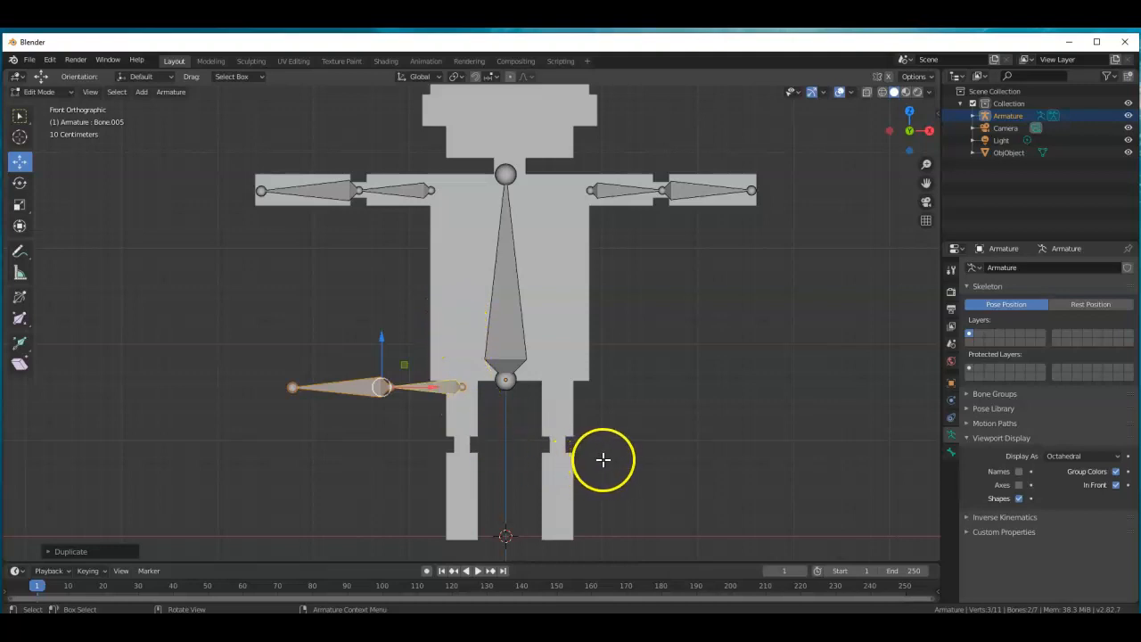
# Rotate the duplicated bones -90° about Y and move them along X and Z into the -X leg, ending at the foot.
pyautogui.press('r')
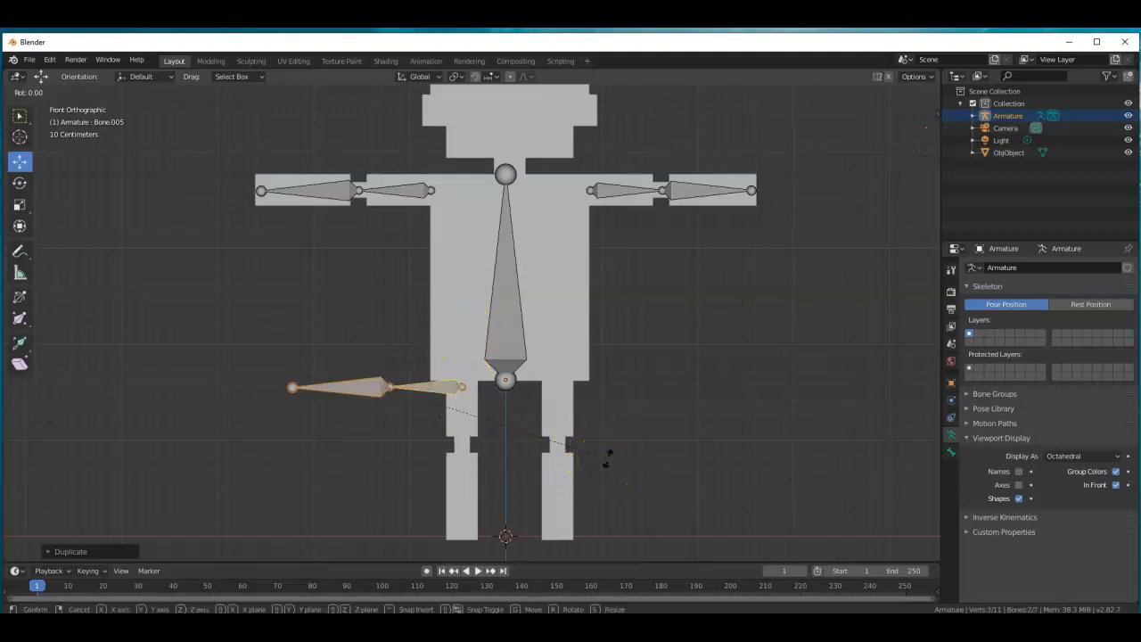
pyautogui.press('y')
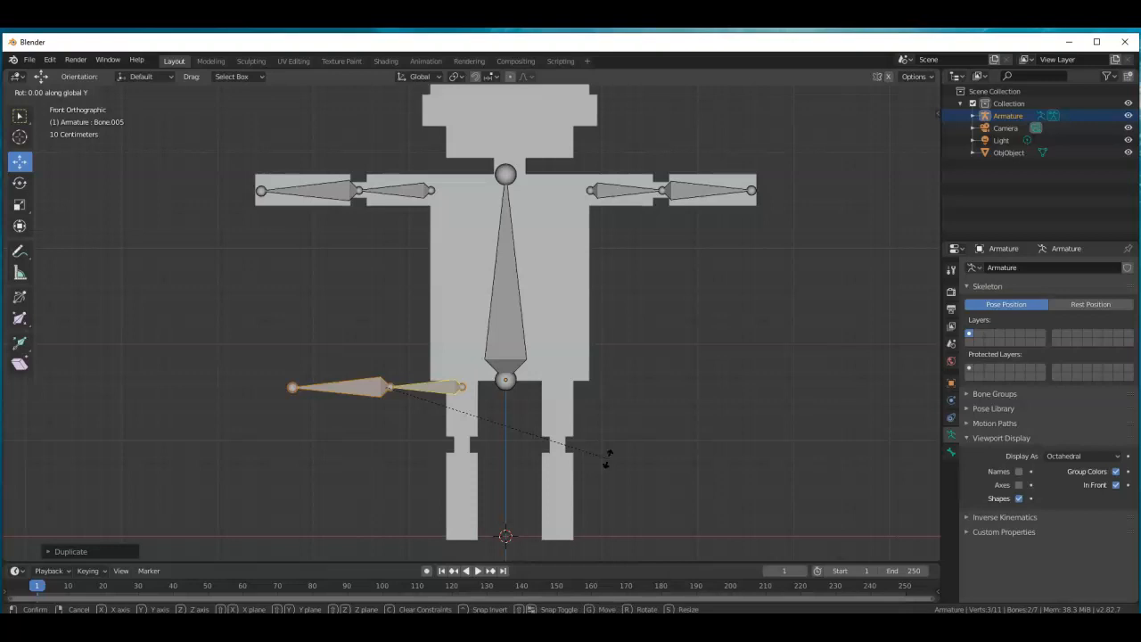
pyautogui.write('-90')
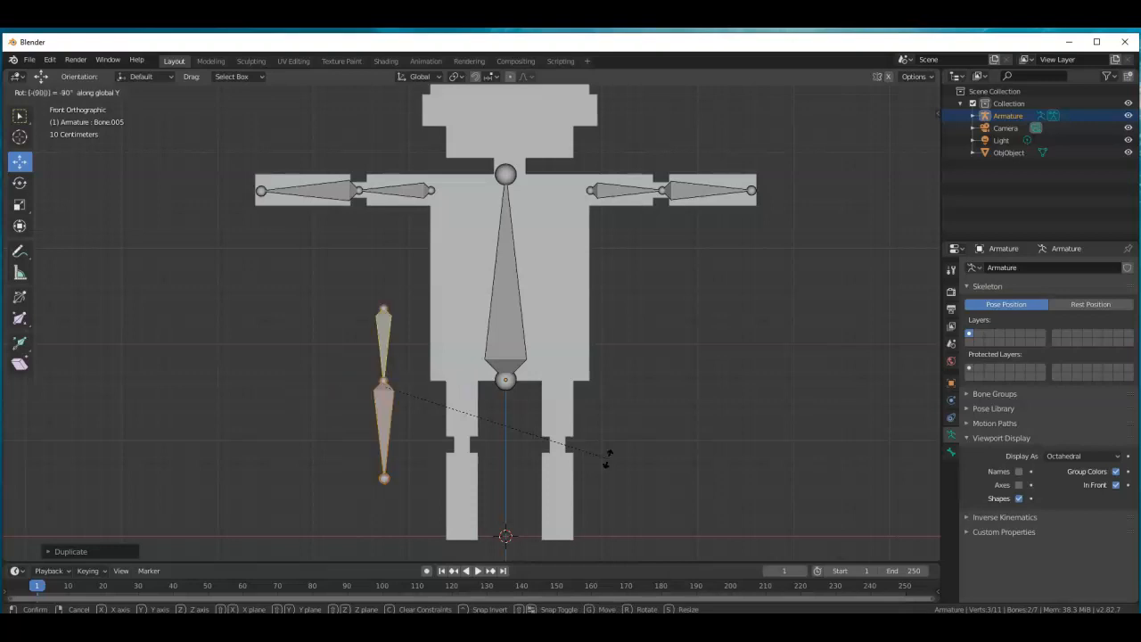
pyautogui.press('Return')
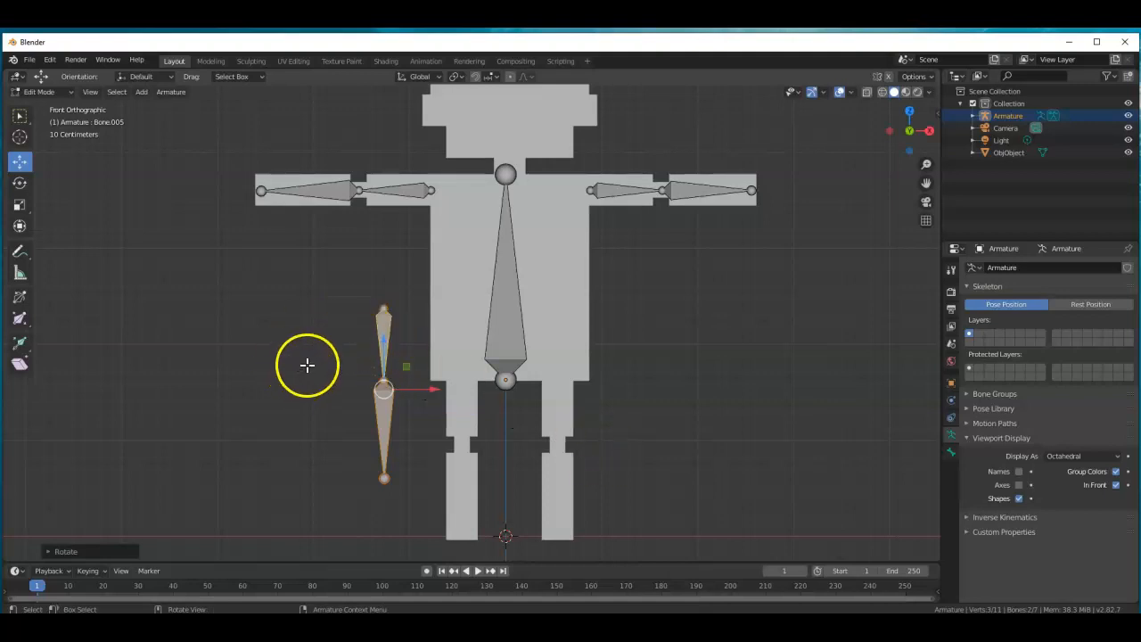
pyautogui.moveTo(428, 389); pyautogui.dragTo(509, 384)
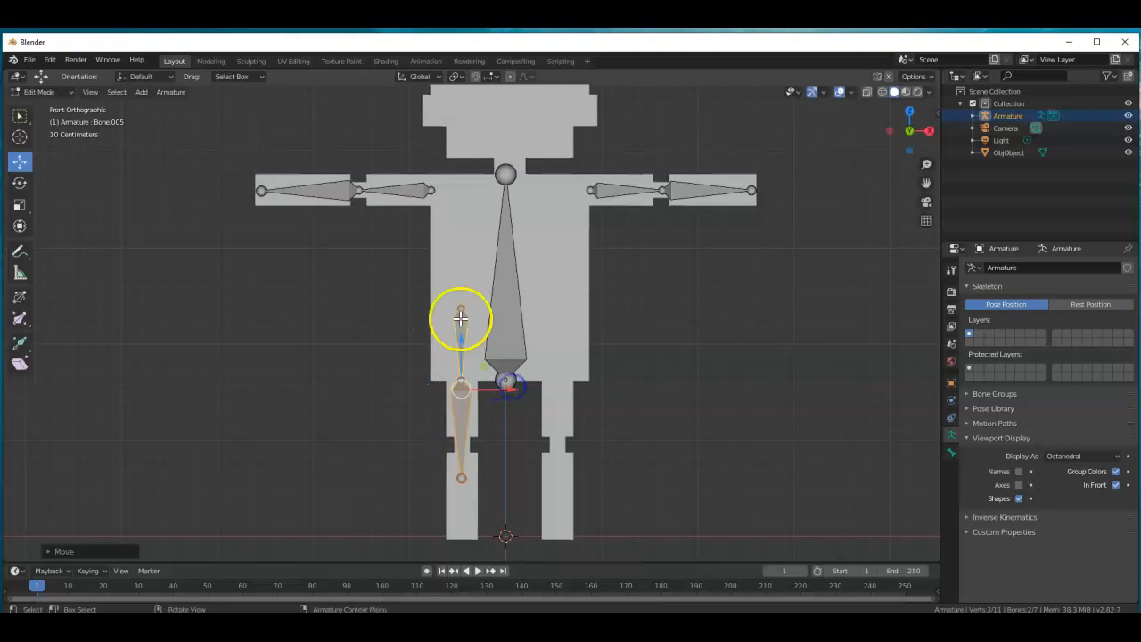
pyautogui.moveTo(461, 339); pyautogui.dragTo(457, 400)
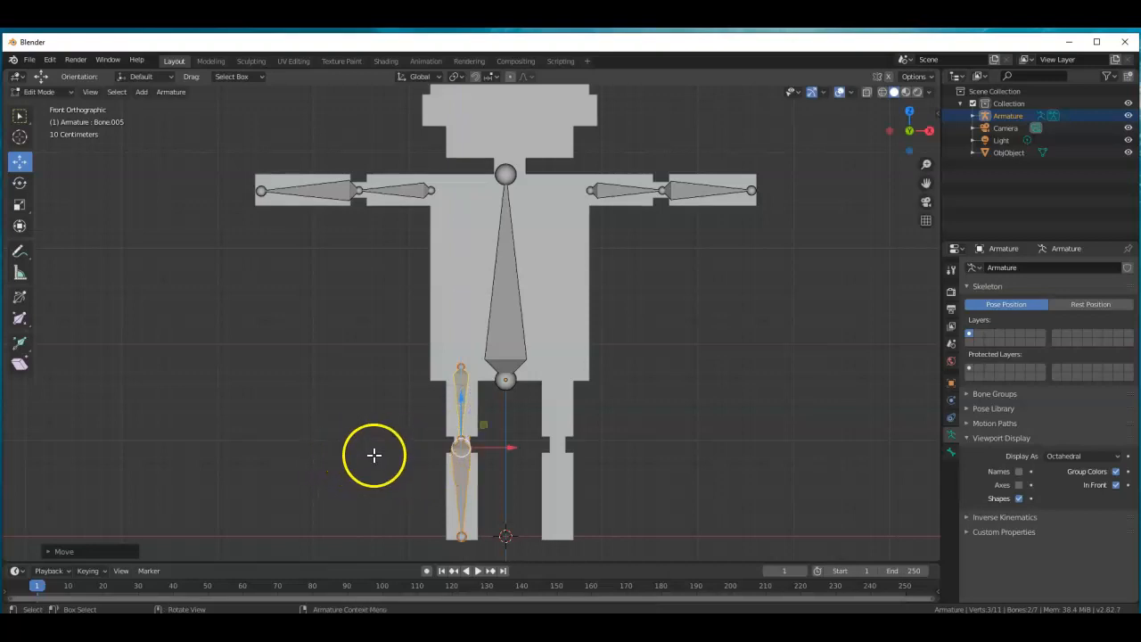
# Lower the knee joint into the knee gap and the upper leg bone's top joint to the hip along Z.
pyautogui.click(373, 455)
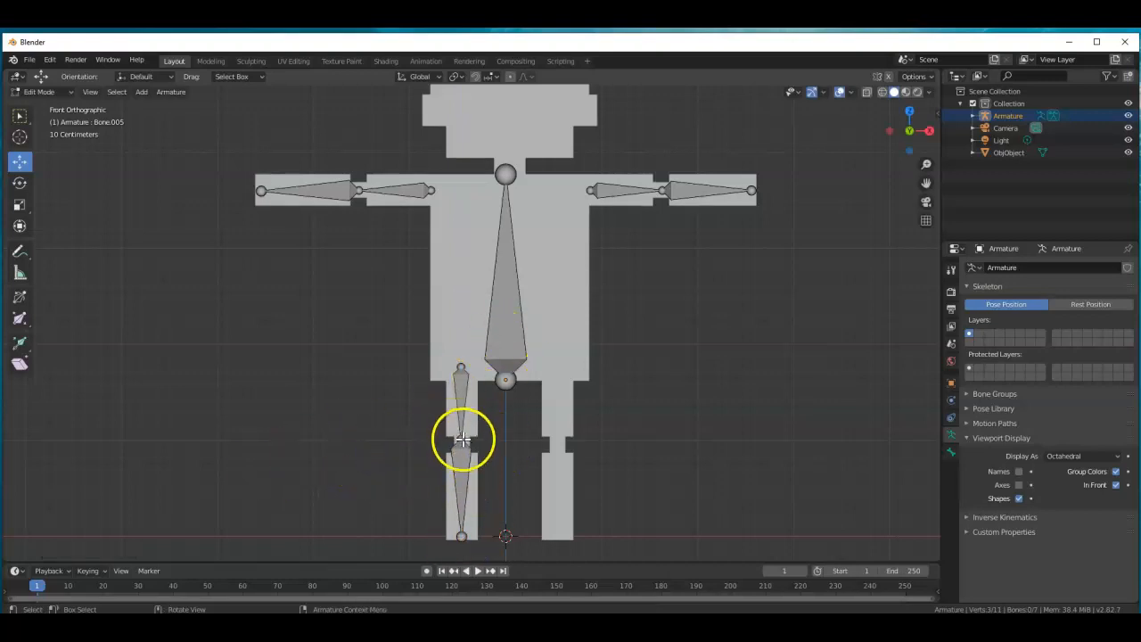
pyautogui.click(461, 392)
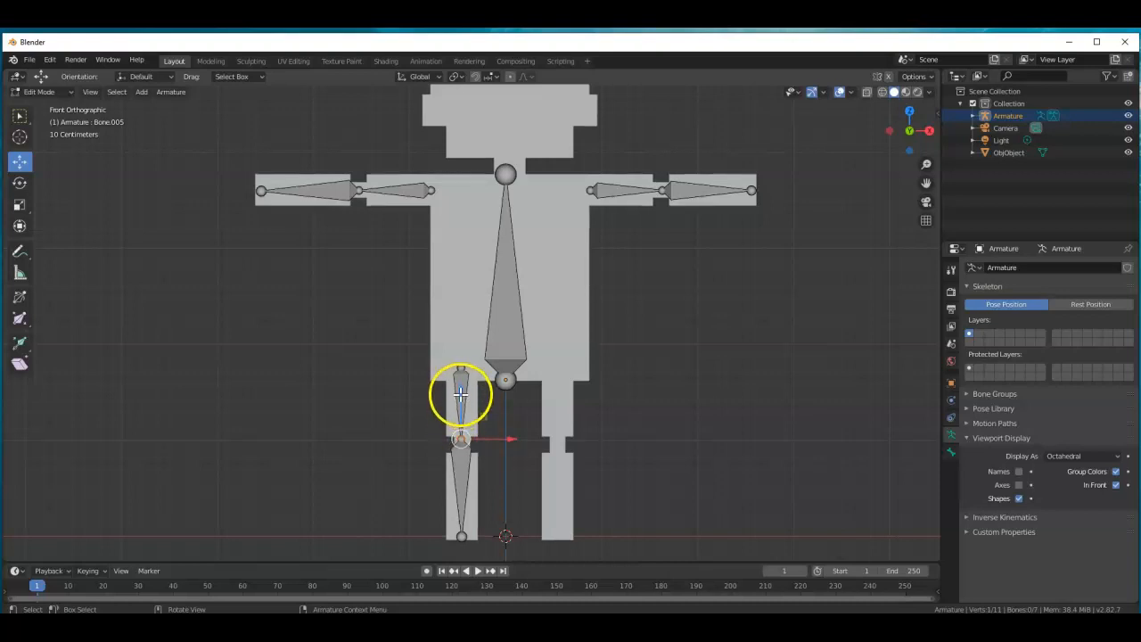
pyautogui.moveTo(460, 391); pyautogui.dragTo(461, 399)
pyautogui.click(459, 365)
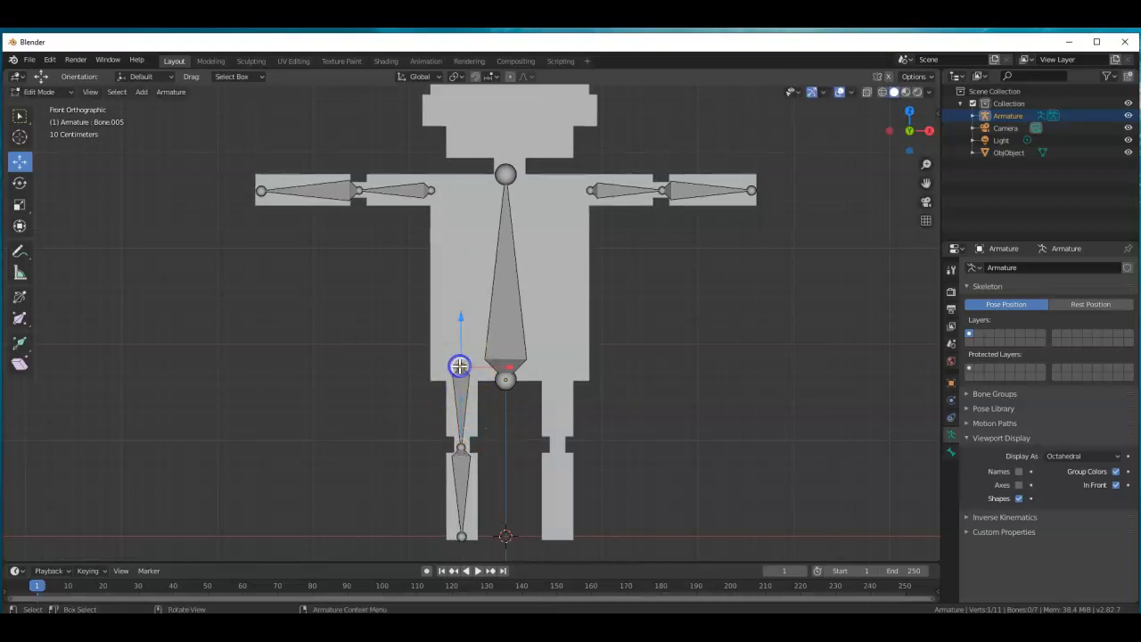
pyautogui.moveTo(460, 314); pyautogui.dragTo(460, 332)
pyautogui.click(619, 426)
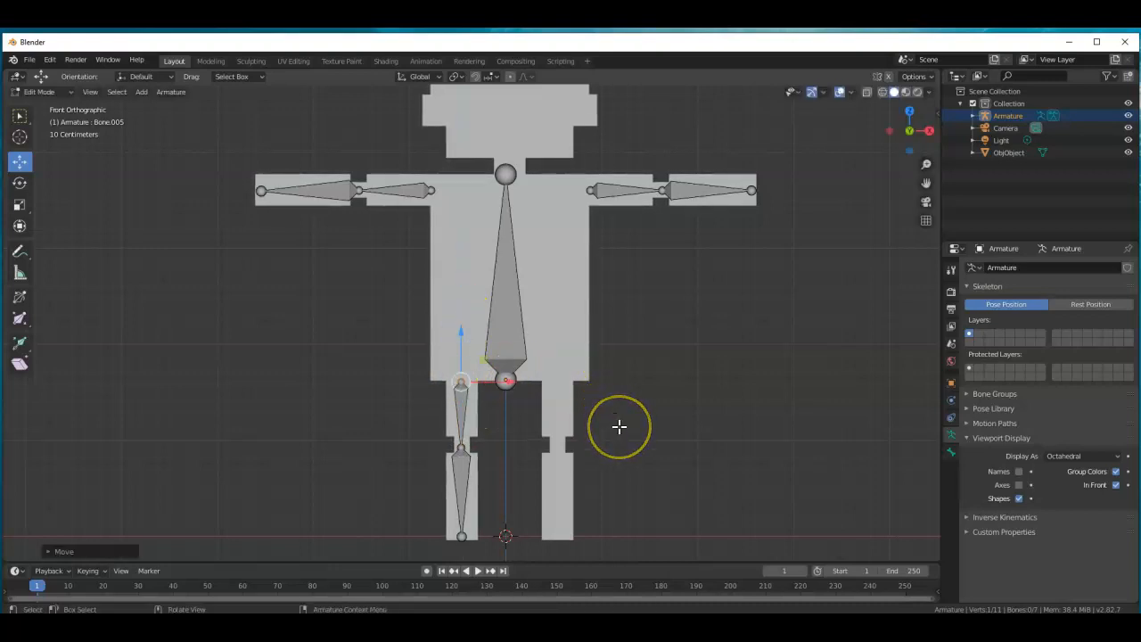
# Duplicate the upper and lower leg bones along X into the center of the +X leg.
pyautogui.click(461, 426)
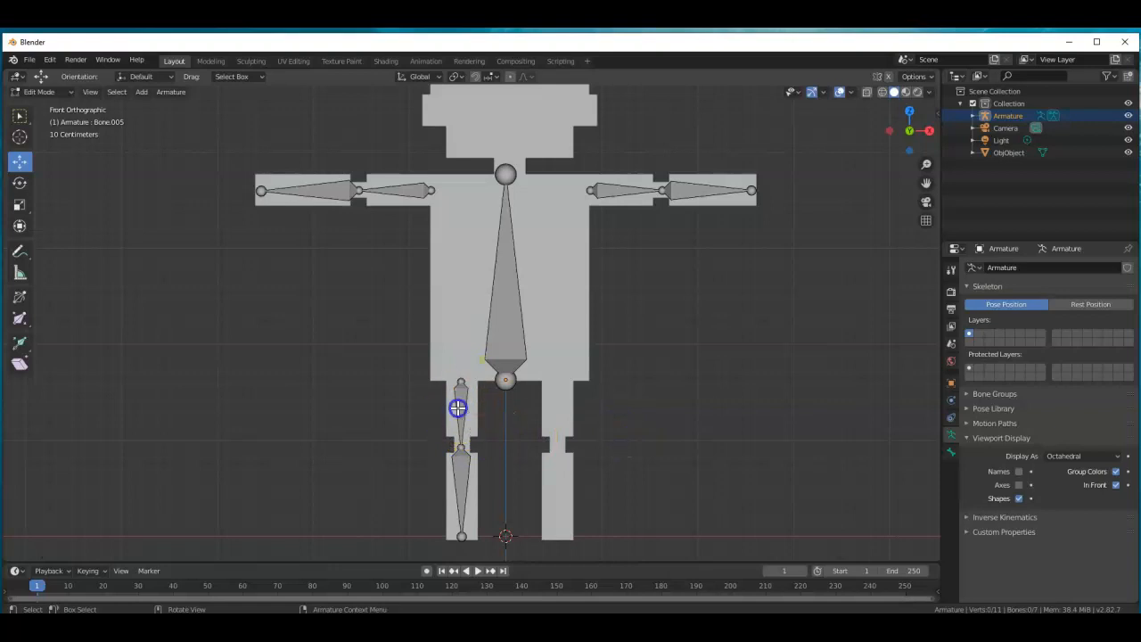
pyautogui.click(461, 470)
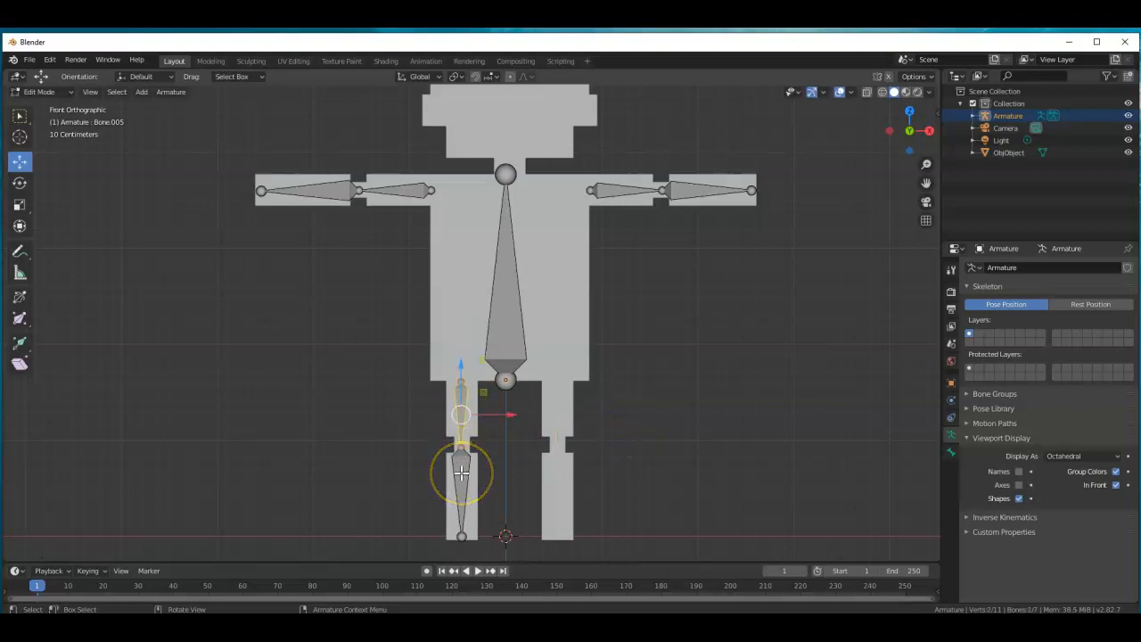
pyautogui.keyDown('shift'); pyautogui.click(462, 474); pyautogui.keyUp('shift')
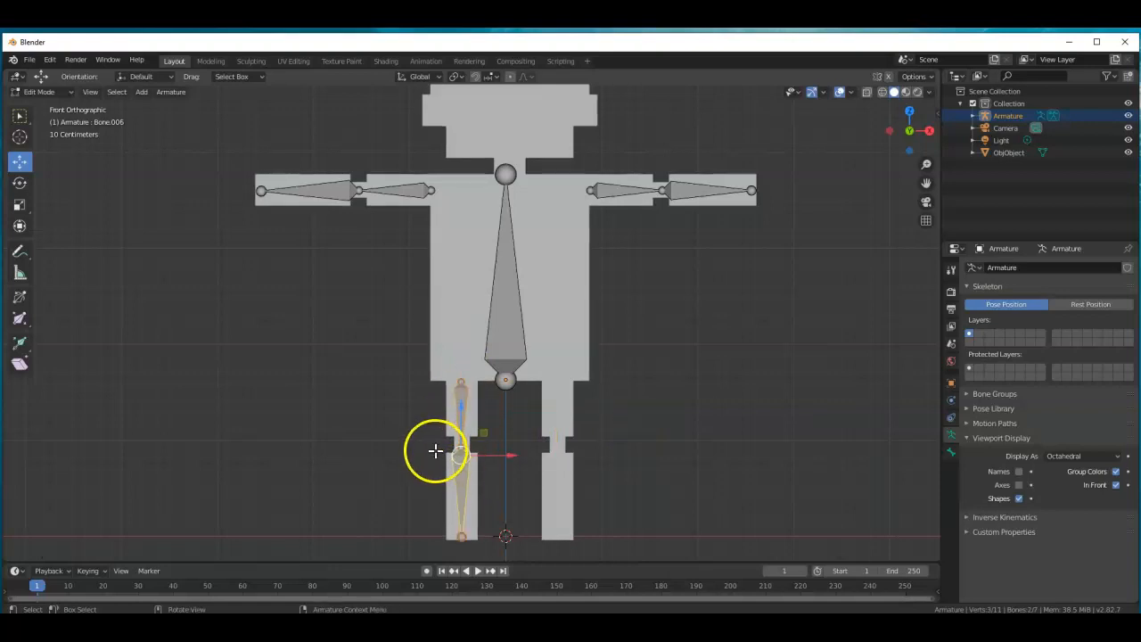
pyautogui.press('g')
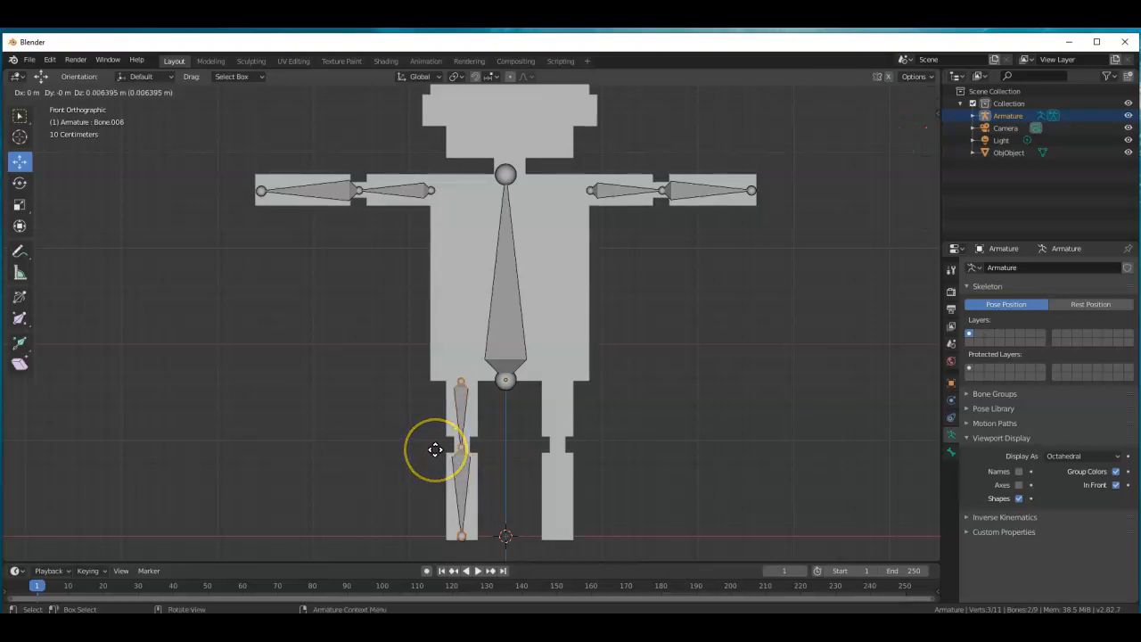
pyautogui.press('x')
pyautogui.moveTo(435, 450); pyautogui.dragTo(532, 446)
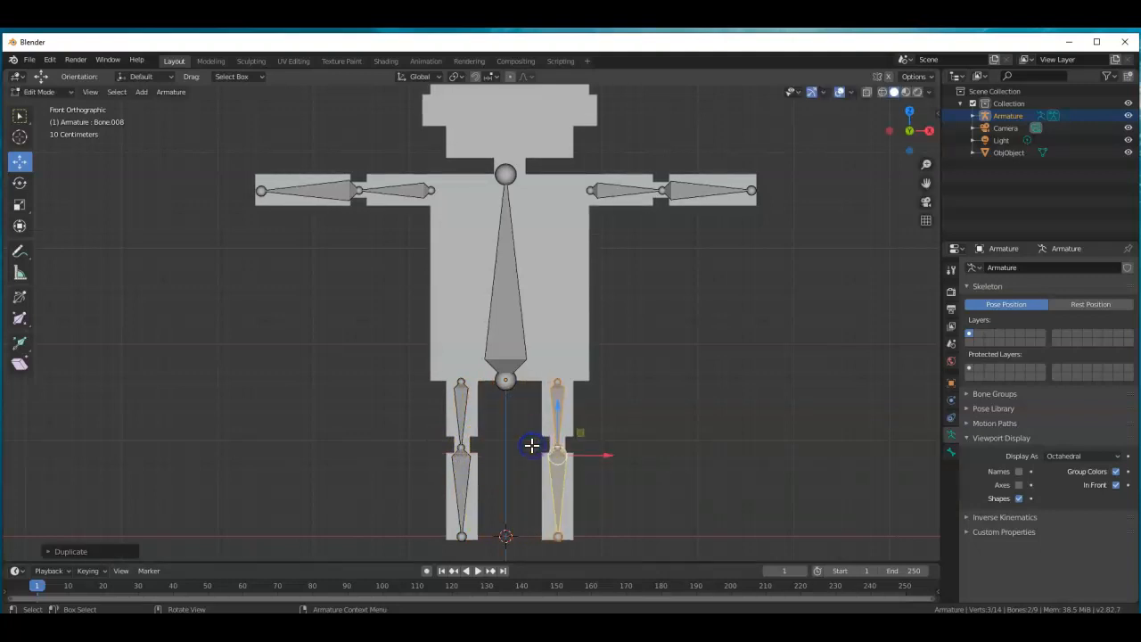
pyautogui.click(674, 434)
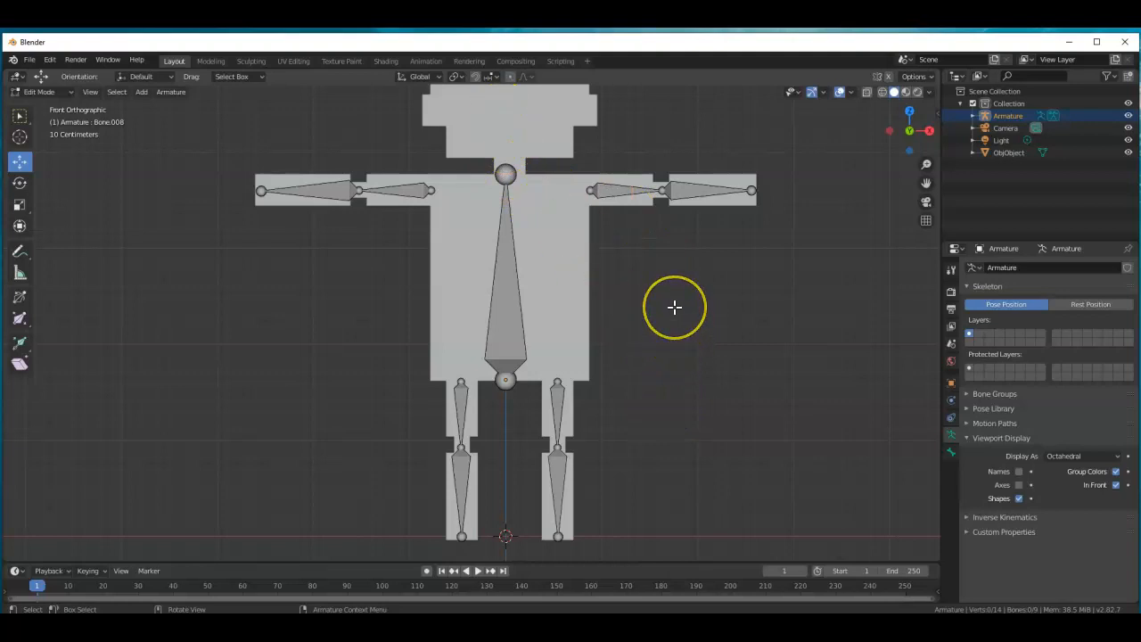
# Extrude a head bone from the torso bone's top joint straight up along Z to the top of the head.
pyautogui.keyDown('shift'); pyautogui.moveTo(673, 307); pyautogui.dragTo(678, 389, button='middle'); pyautogui.keyUp('shift')
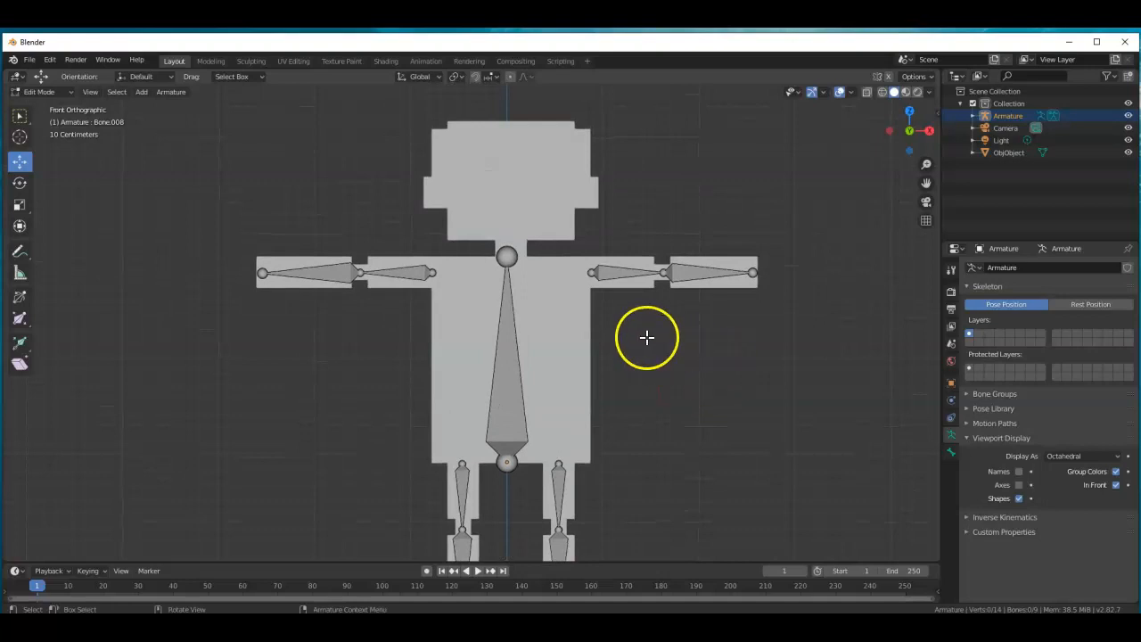
pyautogui.click(506, 255)
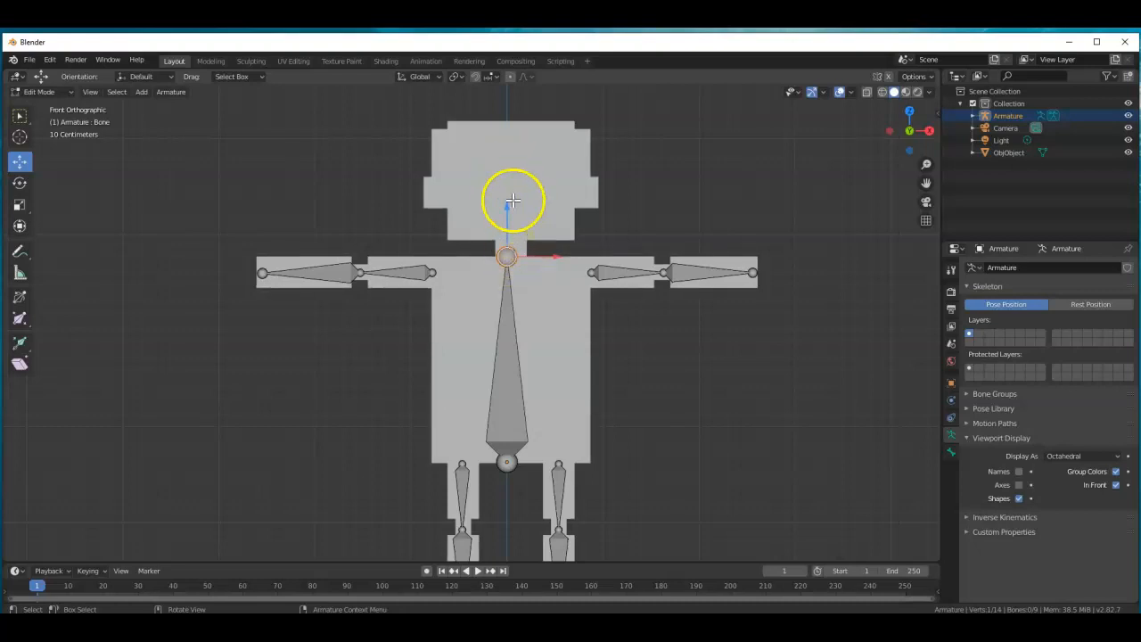
pyautogui.press('e')
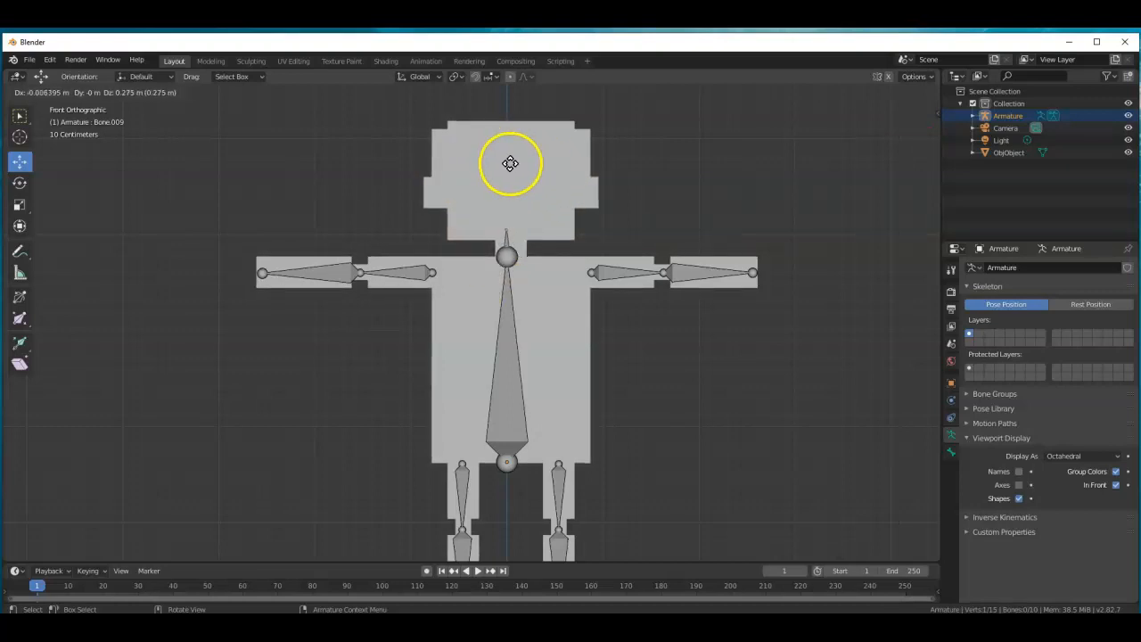
pyautogui.press('z')
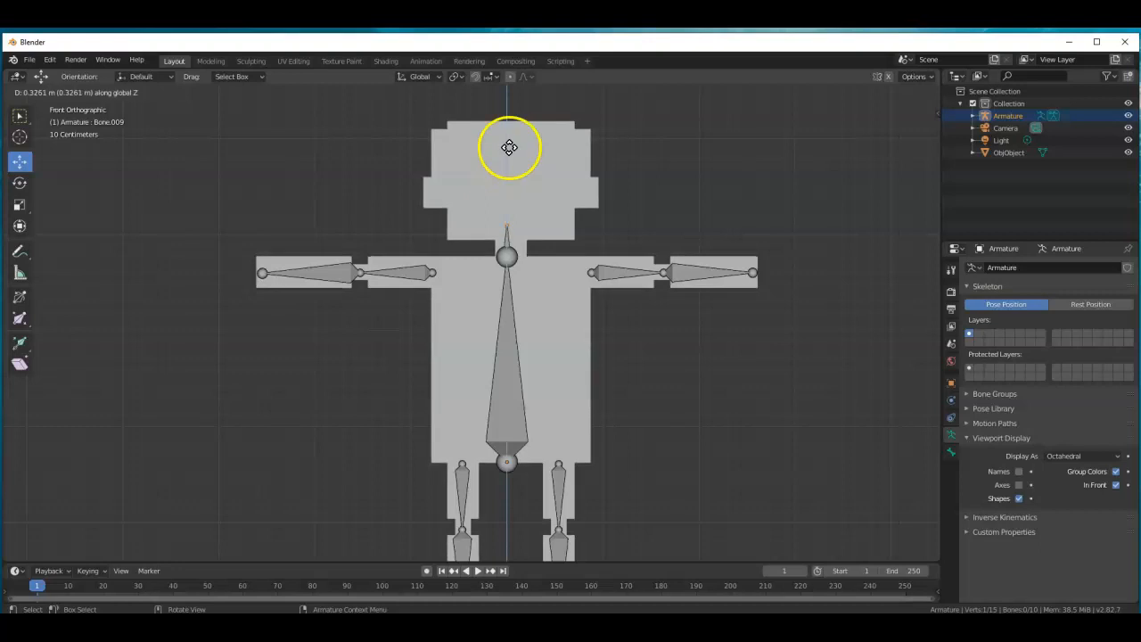
pyautogui.click(525, 532)
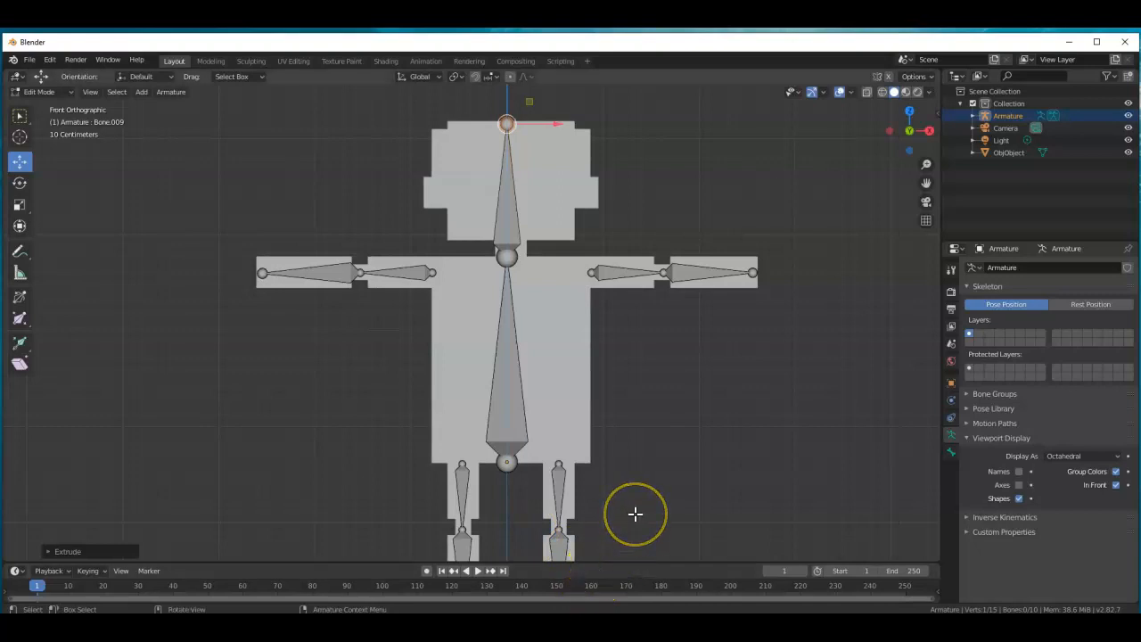
pyautogui.scroll(-2, 634, 513)
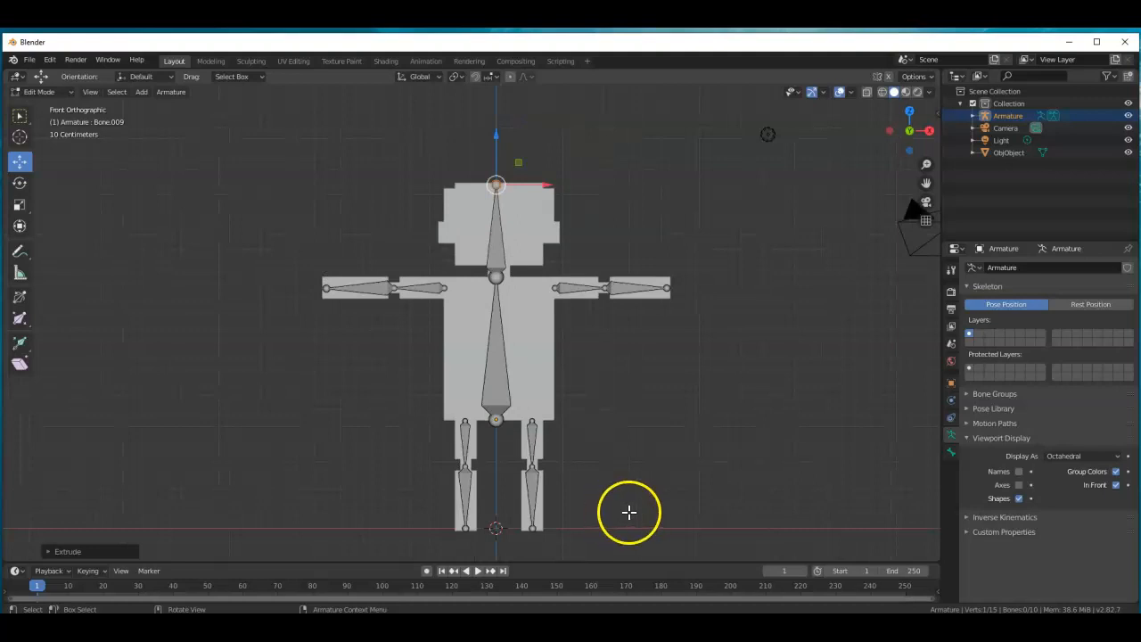
pyautogui.moveTo(604, 496); pyautogui.dragTo(602, 494, button='middle')
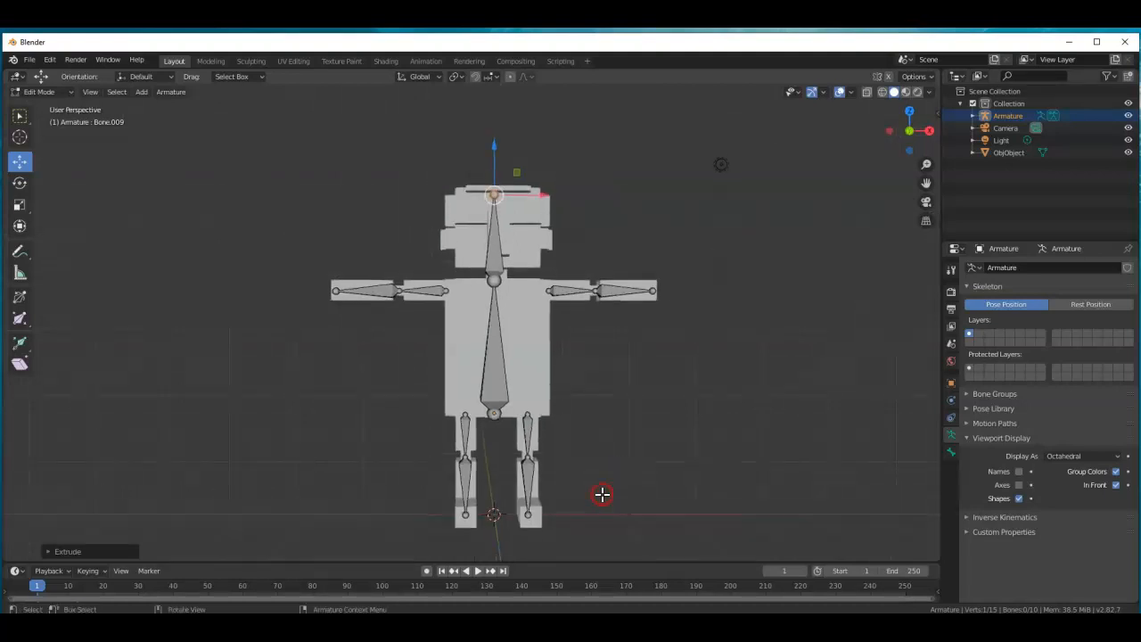
pyautogui.rightClick(602, 494)
pyautogui.moveTo(615, 494)
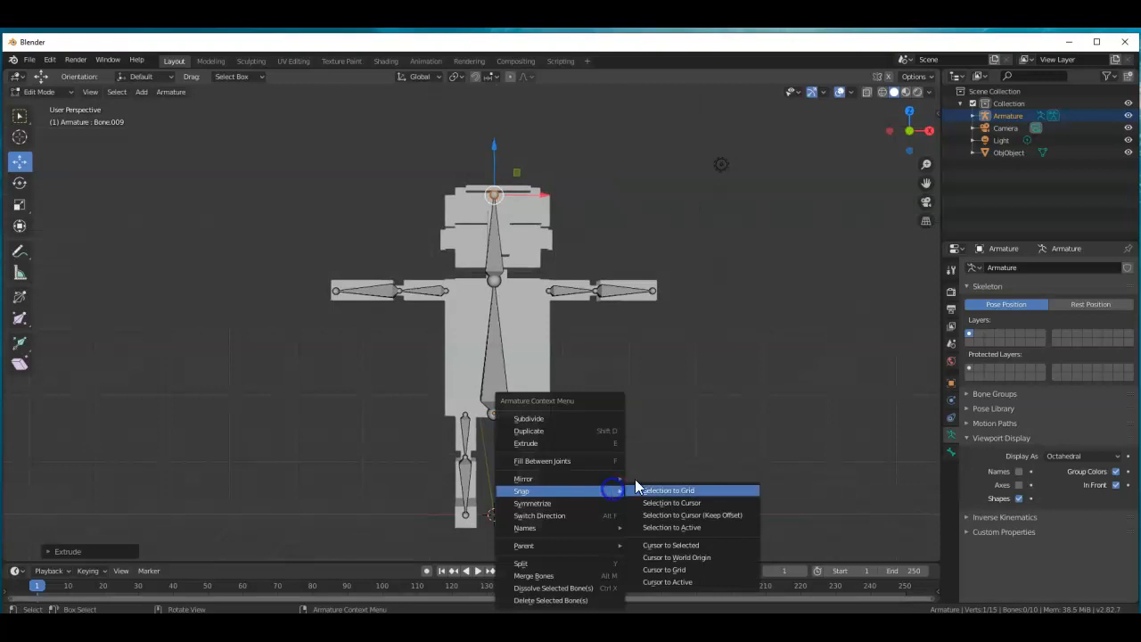
pyautogui.click(671, 436)
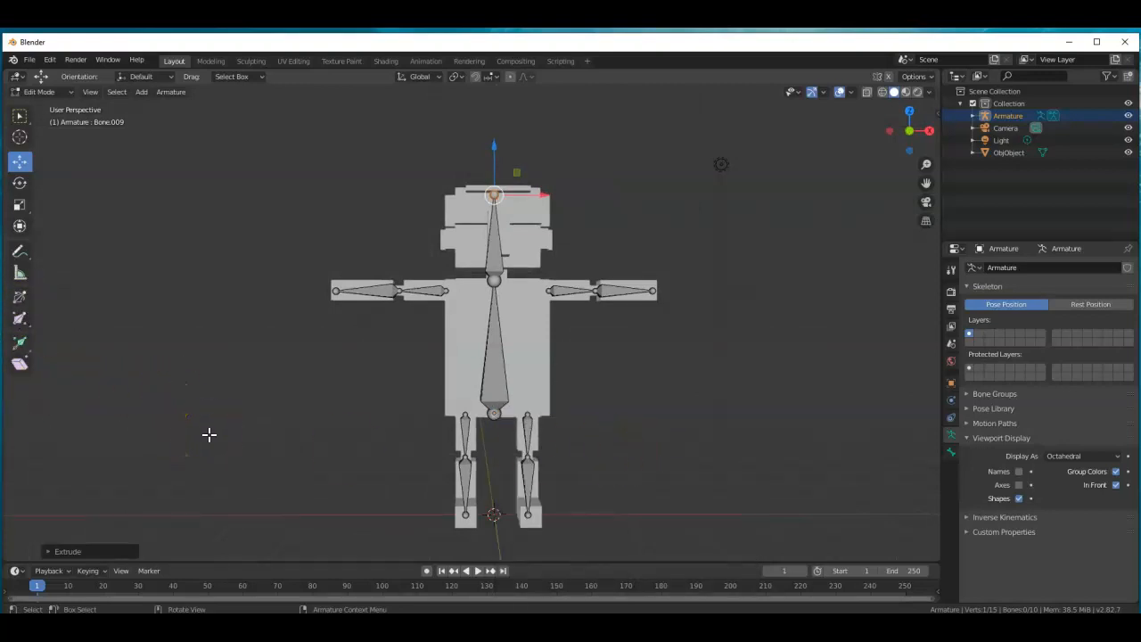
# Switch to Object Mode, shift the whole armature slightly along +Y to centre it in the body's depth, and deselect it.
pyautogui.press('Tab')
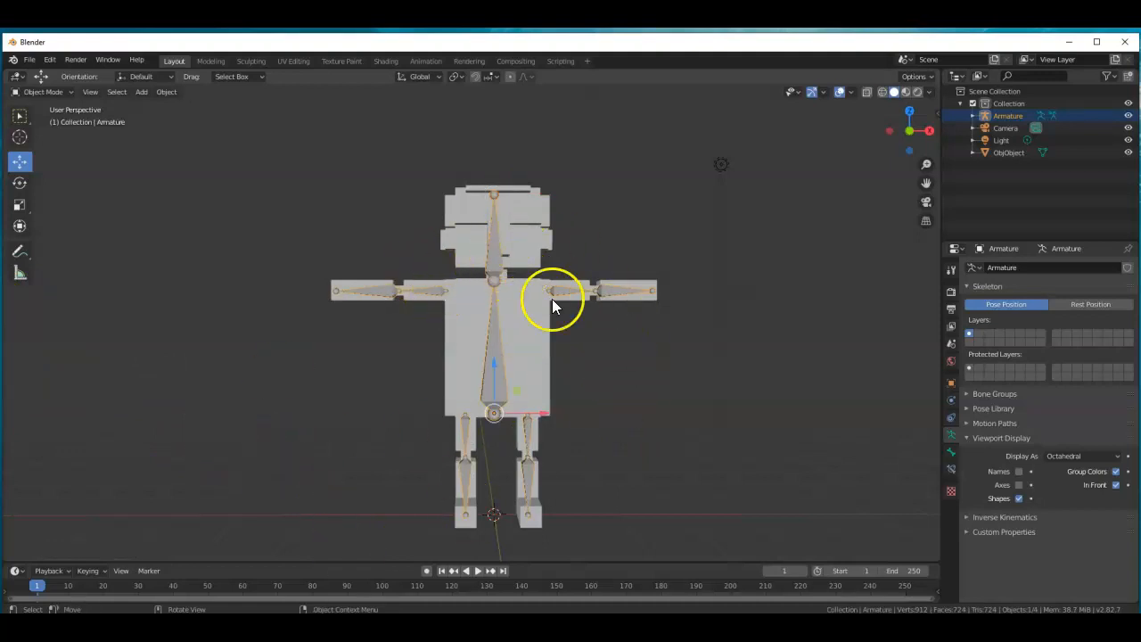
pyautogui.click(597, 392)
pyautogui.click(492, 384)
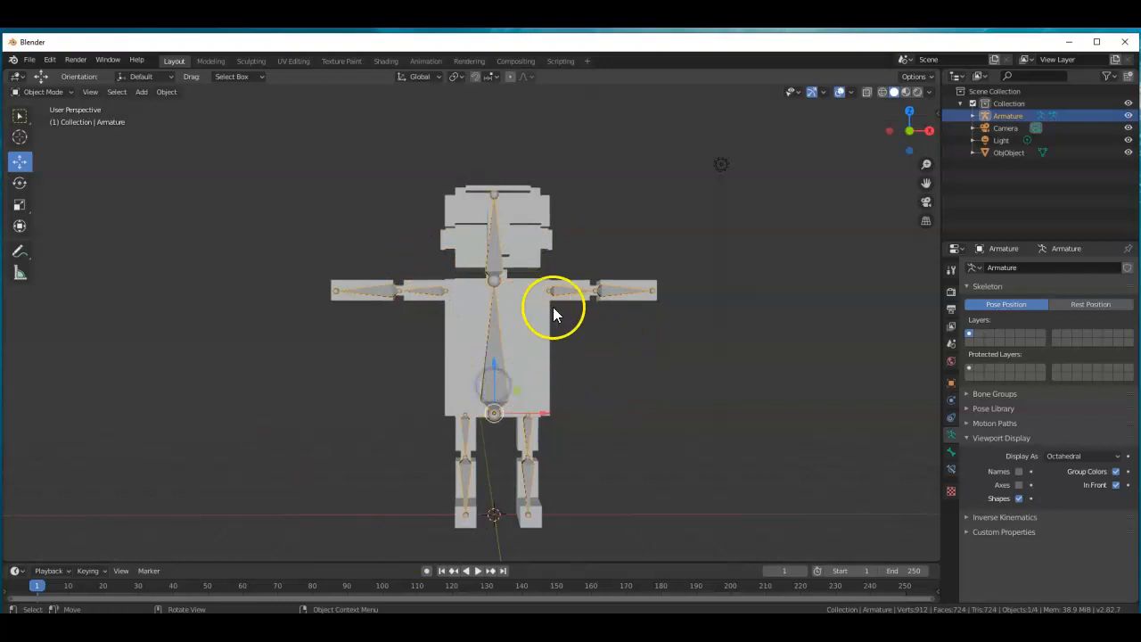
pyautogui.moveTo(311, 449); pyautogui.dragTo(455, 452, button='middle')
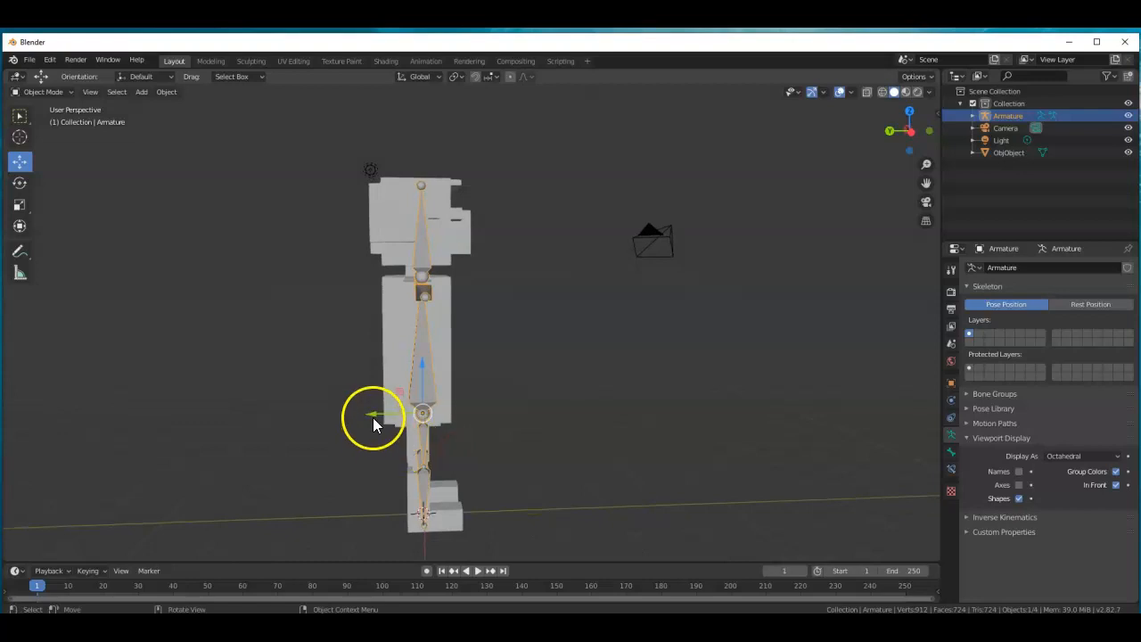
pyautogui.moveTo(374, 421); pyautogui.dragTo(369, 416)
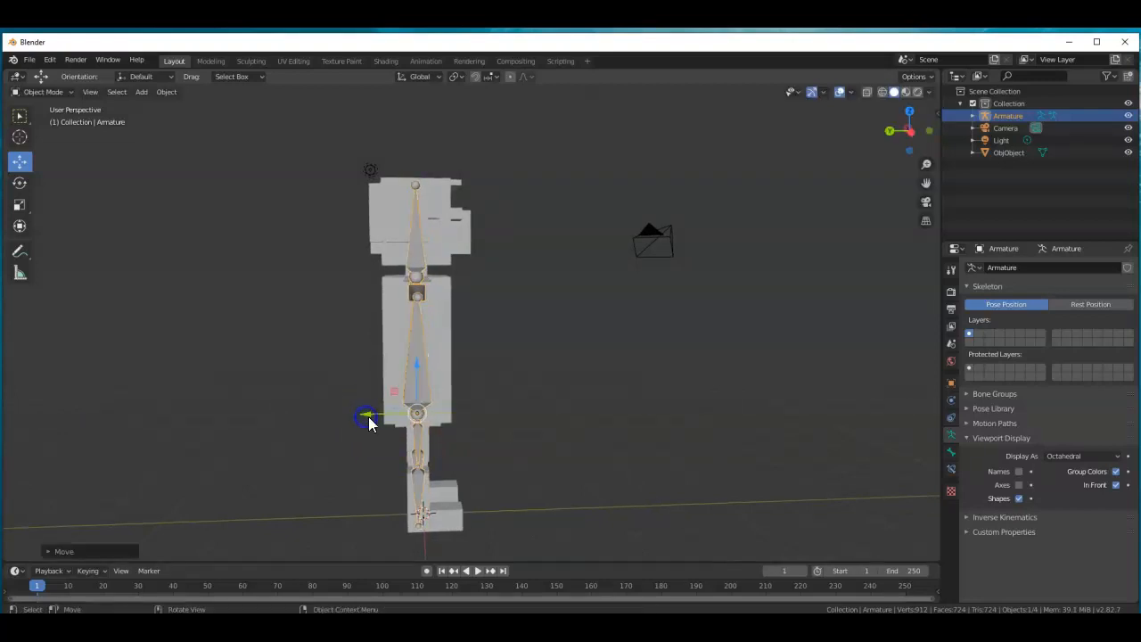
pyautogui.click(537, 426)
pyautogui.moveTo(549, 437); pyautogui.dragTo(402, 458, button='middle')
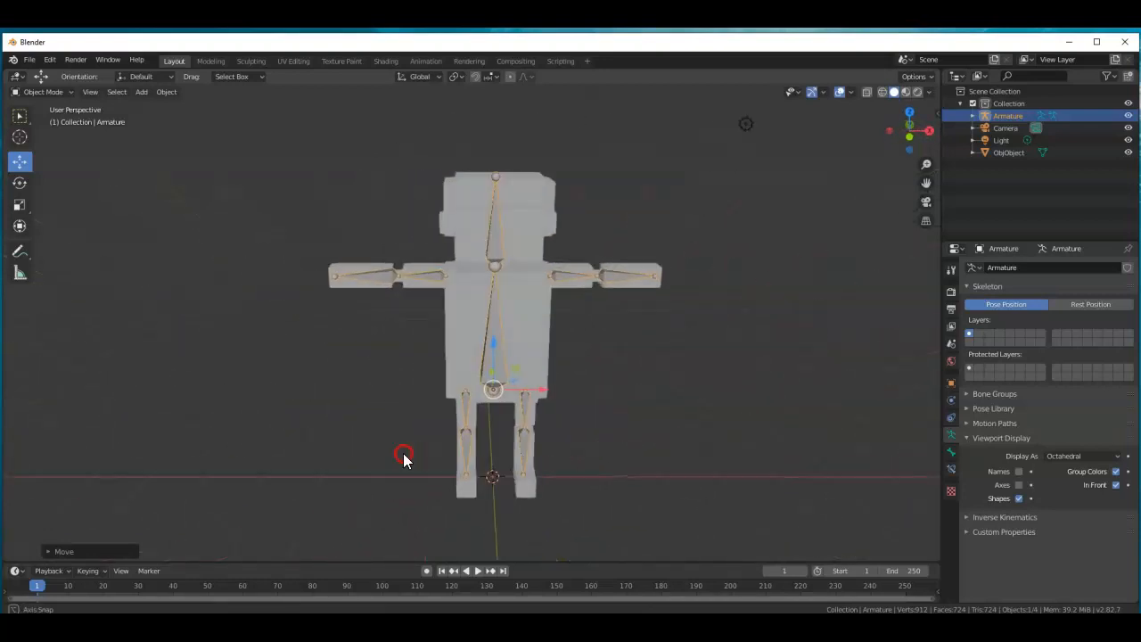
pyautogui.click(387, 457)
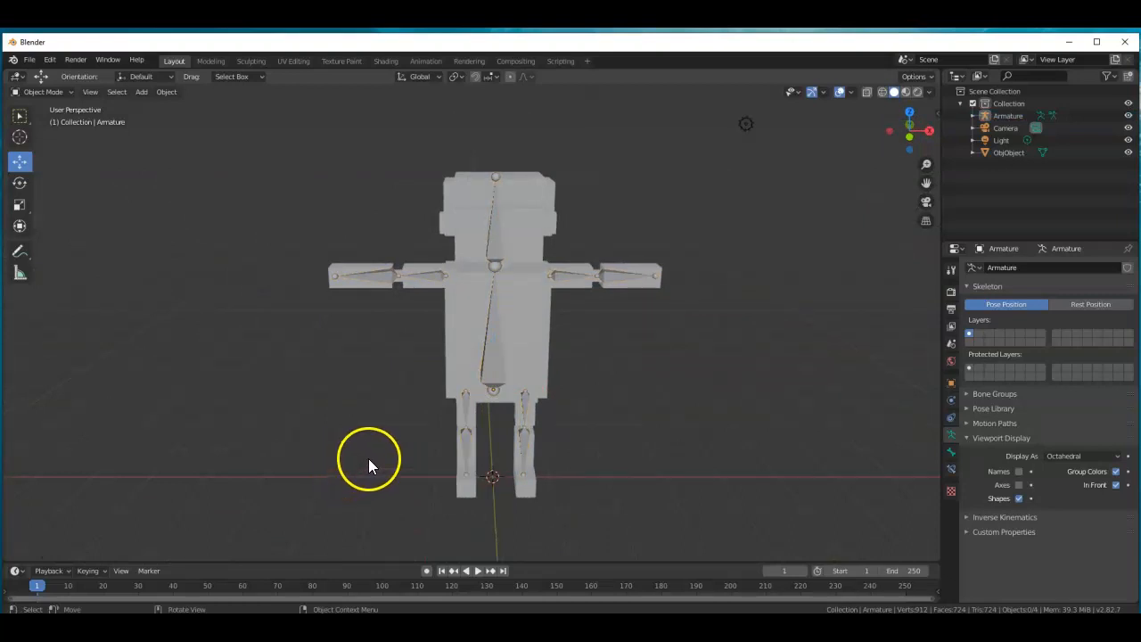
pyautogui.moveTo(347, 469); pyautogui.dragTo(328, 452, button='middle')
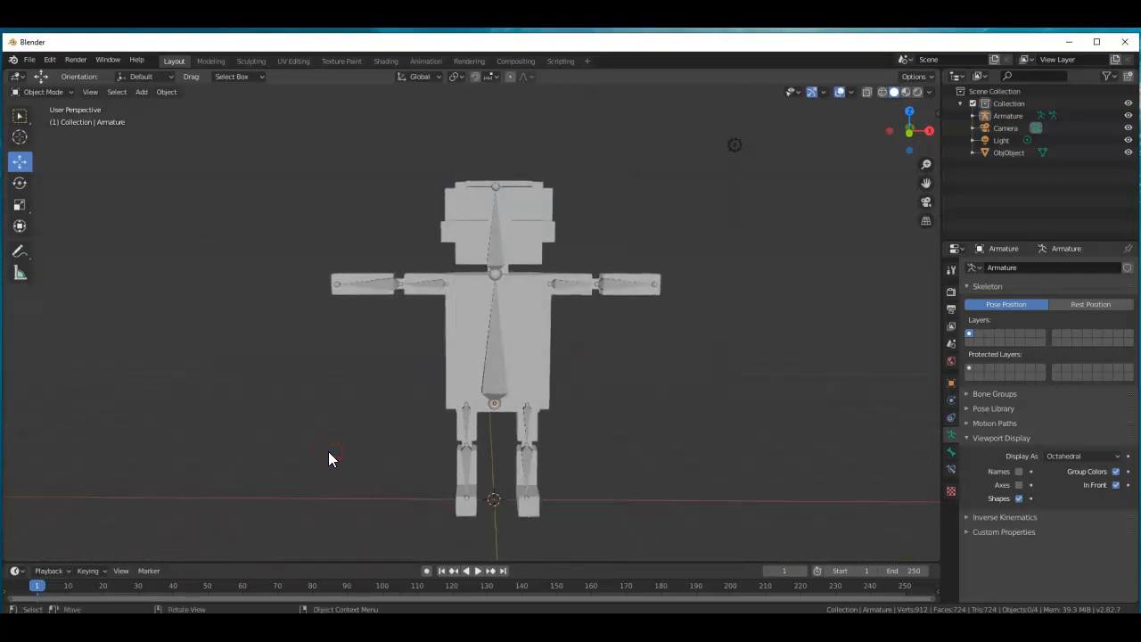